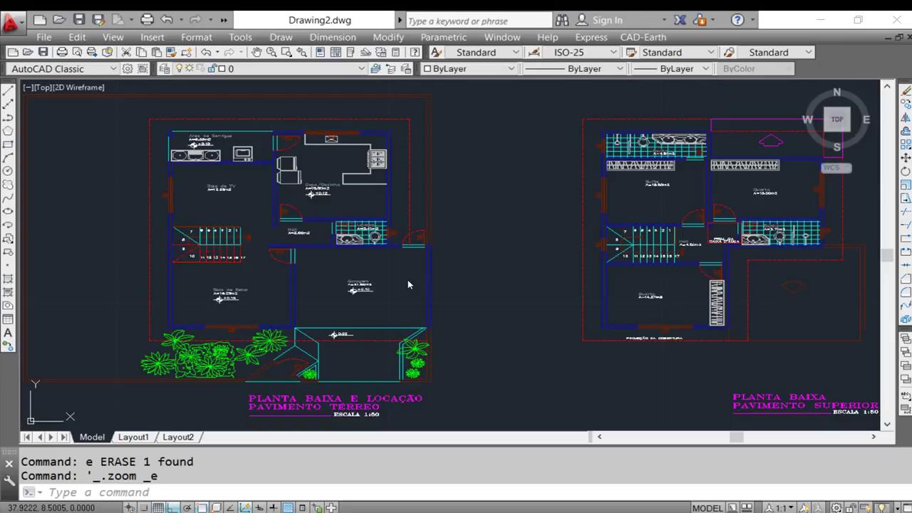
Fit both floor plans into view, cancelling an accidental selection window.
{"action": "scroll", "coordinate": [424, 287], "scroll_direction": "down", "scroll_amount": 2}
{"action": "scroll", "coordinate": [418, 275], "scroll_direction": "down", "scroll_amount": 1}
{"action": "scroll", "coordinate": [421, 278], "scroll_direction": "up", "scroll_amount": 1}
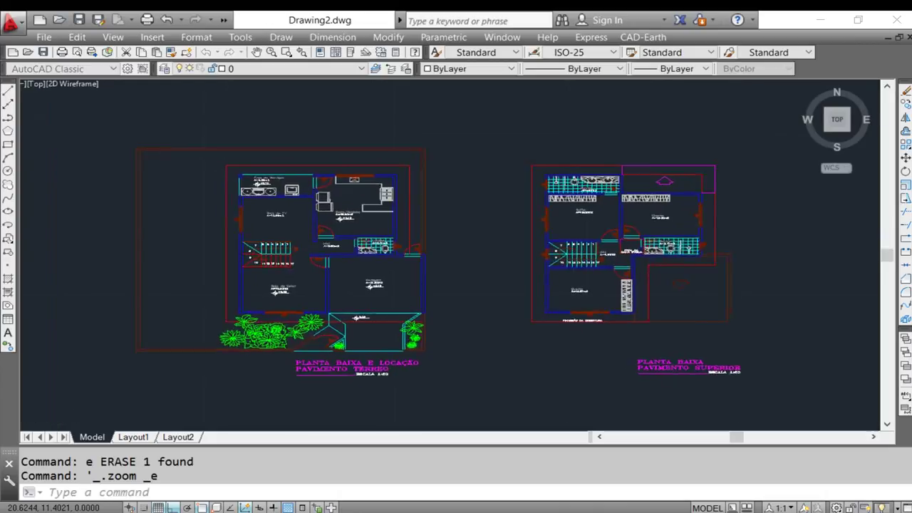
{"action": "middle_click", "coordinate": [403, 267]}
{"action": "middle_click", "coordinate": [403, 267]}
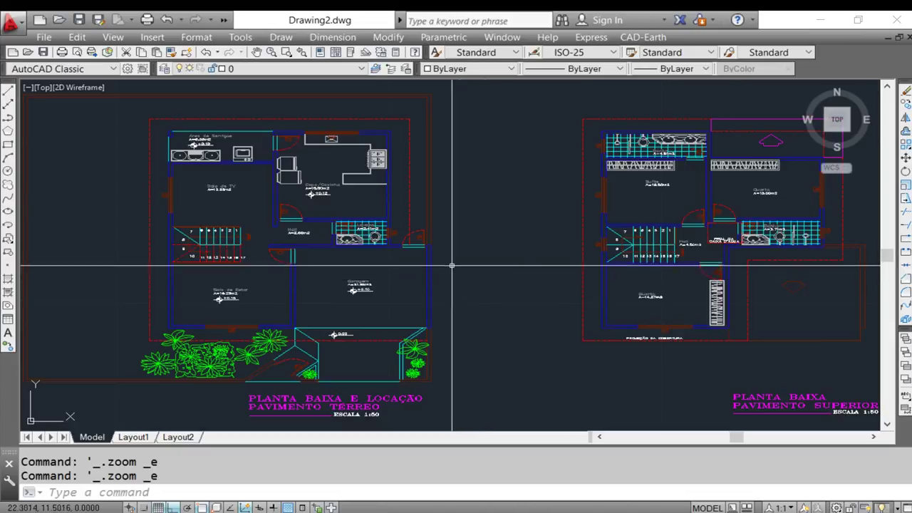
{"action": "scroll", "coordinate": [427, 258], "scroll_direction": "down", "scroll_amount": 2}
{"action": "left_click", "coordinate": [422, 257]}
{"action": "key", "text": "Escape"}
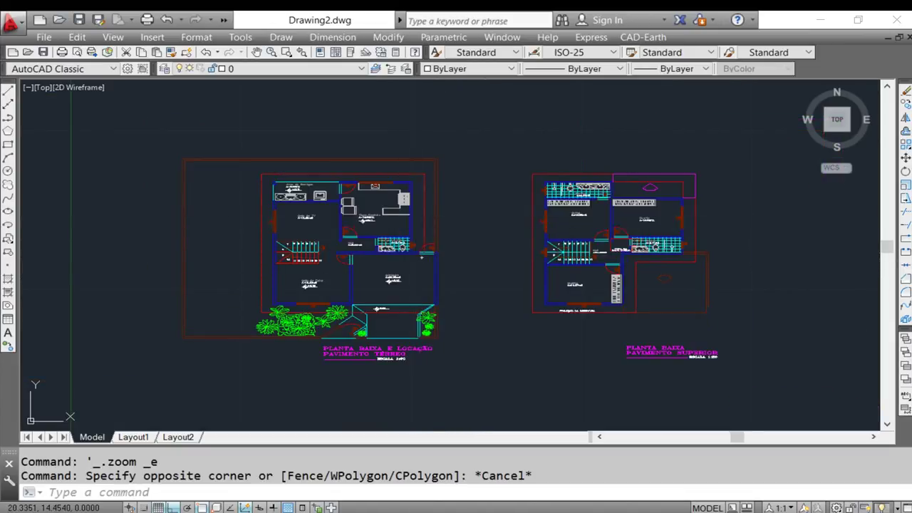
{"action": "scroll", "coordinate": [416, 235], "scroll_direction": "up", "scroll_amount": 1}
{"action": "scroll", "coordinate": [414, 222], "scroll_direction": "up", "scroll_amount": 1}
{"action": "scroll", "coordinate": [414, 222], "scroll_direction": "down", "scroll_amount": 3}
Copy both window-selected floor plans with CO to a spot directly below the originals.
{"action": "type", "text": "co"}
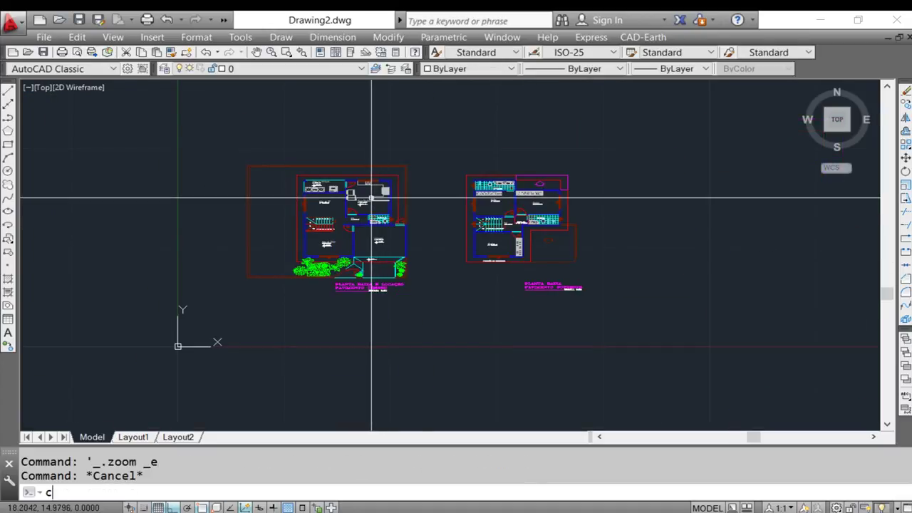
{"action": "key", "text": "Return"}
{"action": "left_click", "coordinate": [225, 133]}
{"action": "left_click", "coordinate": [649, 350]}
{"action": "key", "text": "Return"}
{"action": "left_click", "coordinate": [356, 197]}
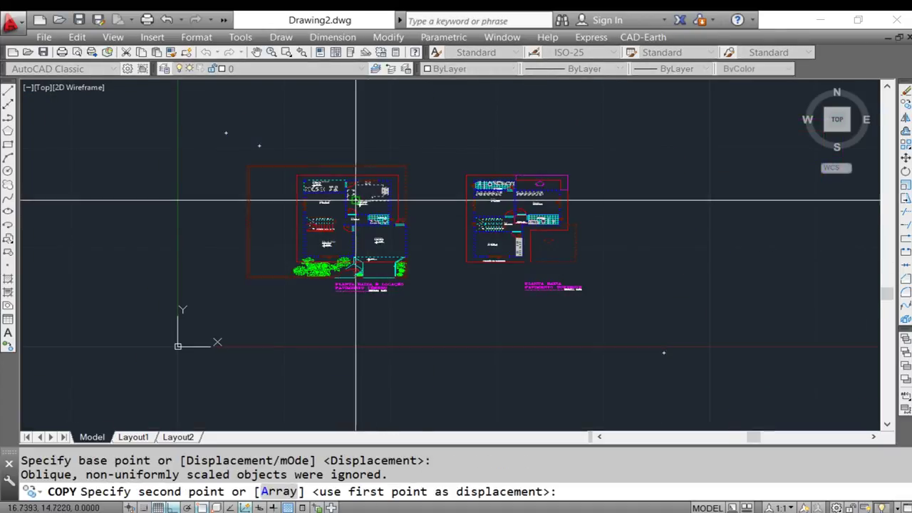
{"action": "scroll", "coordinate": [327, 285], "scroll_direction": "down", "scroll_amount": 3}
{"action": "left_click", "coordinate": [331, 265]}
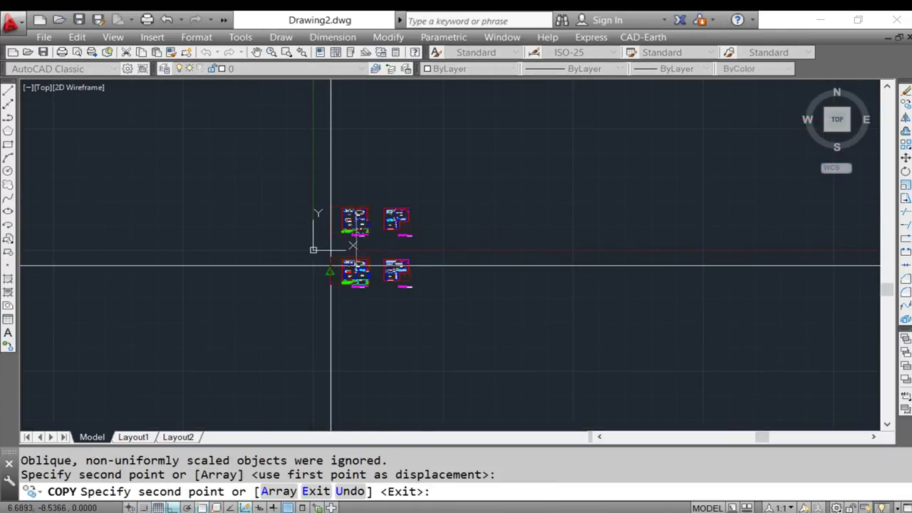
{"action": "key", "text": "Escape"}
{"action": "scroll", "coordinate": [362, 220], "scroll_direction": "up", "scroll_amount": 5}
{"action": "scroll", "coordinate": [320, 271], "scroll_direction": "down", "scroll_amount": 2}
{"action": "middle_click", "coordinate": [207, 271]}
{"action": "middle_click", "coordinate": [208, 270]}
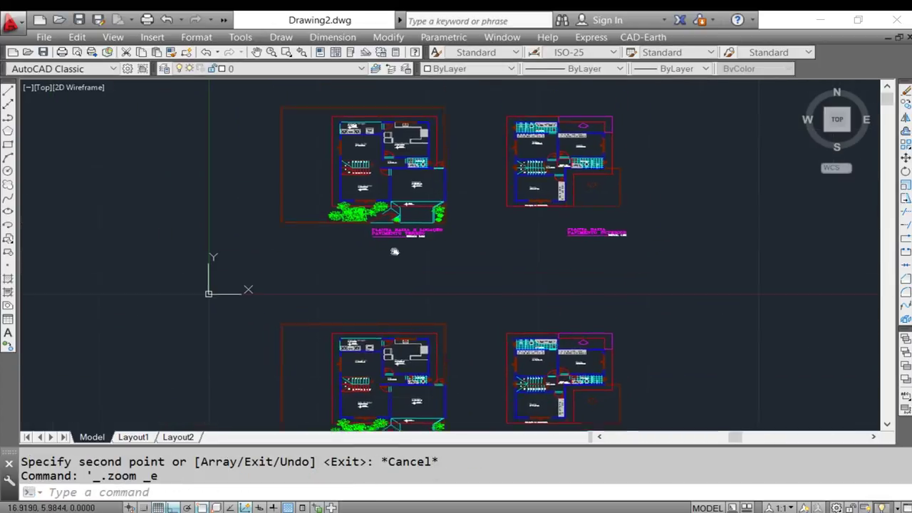
{"action": "scroll", "coordinate": [285, 271], "scroll_direction": "up", "scroll_amount": 5}
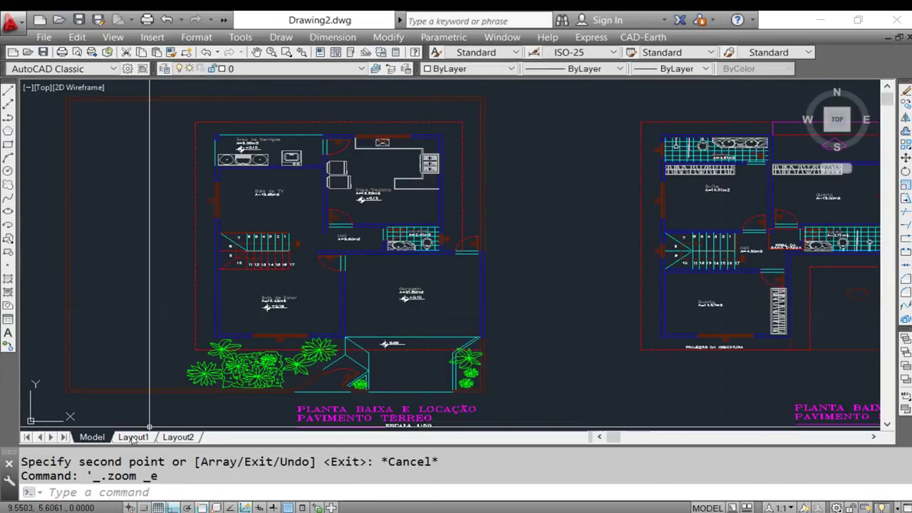
Switch to Layout1, set the viewport to plan view, and pan the plans into place.
{"action": "left_click", "coordinate": [132, 438]}
{"action": "key", "text": "Escape"}
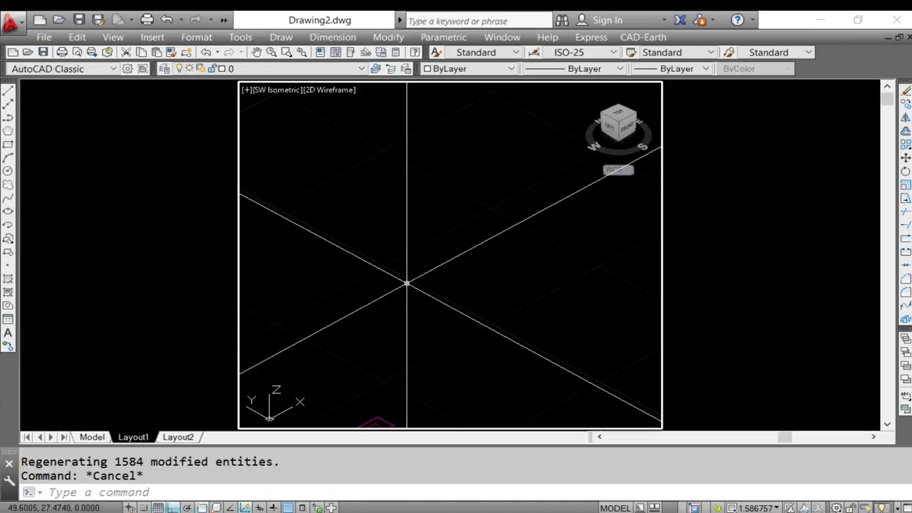
{"action": "type", "text": "plan"}
{"action": "key", "text": "Return"}
{"action": "key", "text": "Return"}
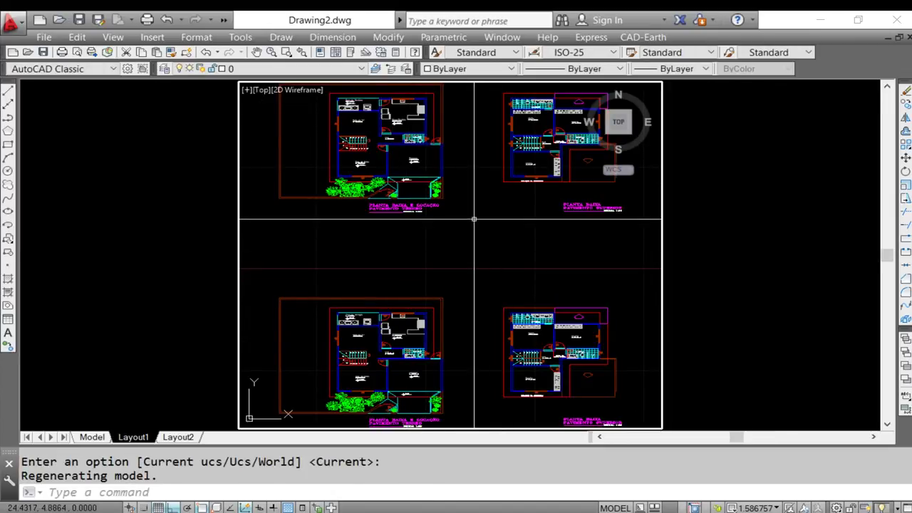
{"action": "middle_click_drag", "start_coordinate": [474, 219], "coordinate": [481, 320]}
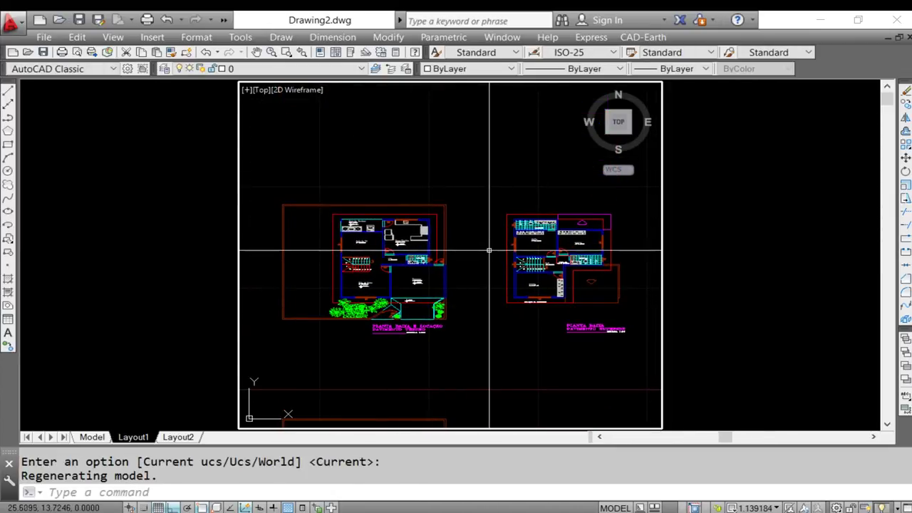
{"action": "middle_click_drag", "start_coordinate": [489, 250], "coordinate": [478, 231]}
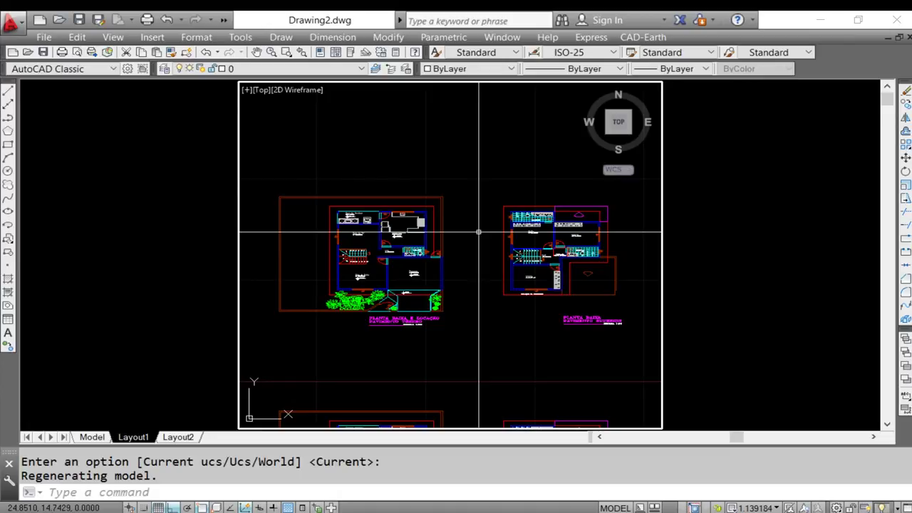
{"action": "middle_click_drag", "start_coordinate": [478, 232], "coordinate": [485, 214]}
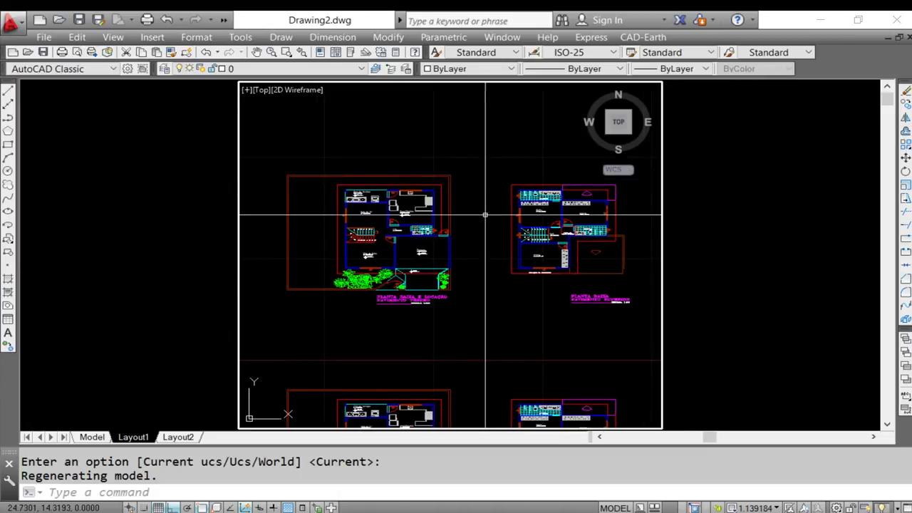
Zoom the Layout1 viewport to a 1:1 scale and return to paper space.
{"action": "type", "text": "z"}
{"action": "key", "text": "Return"}
{"action": "type", "text": "1xp"}
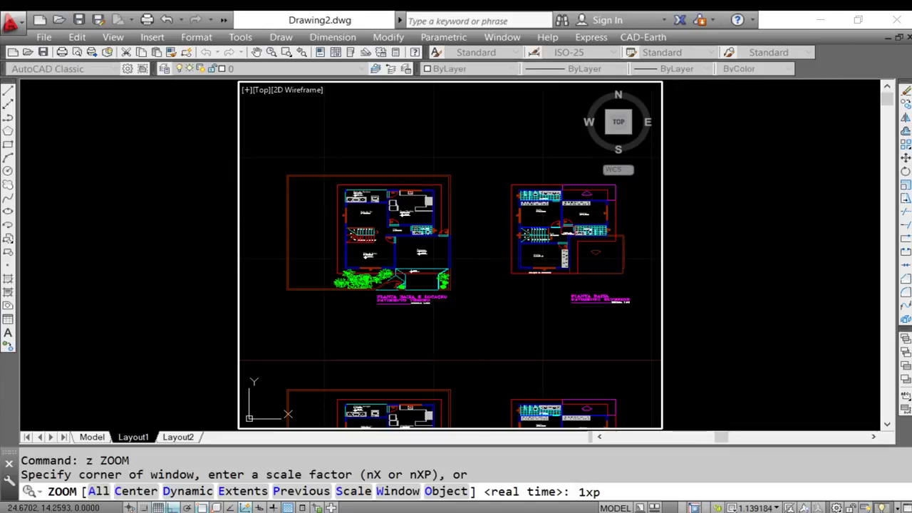
{"action": "key", "text": "Return"}
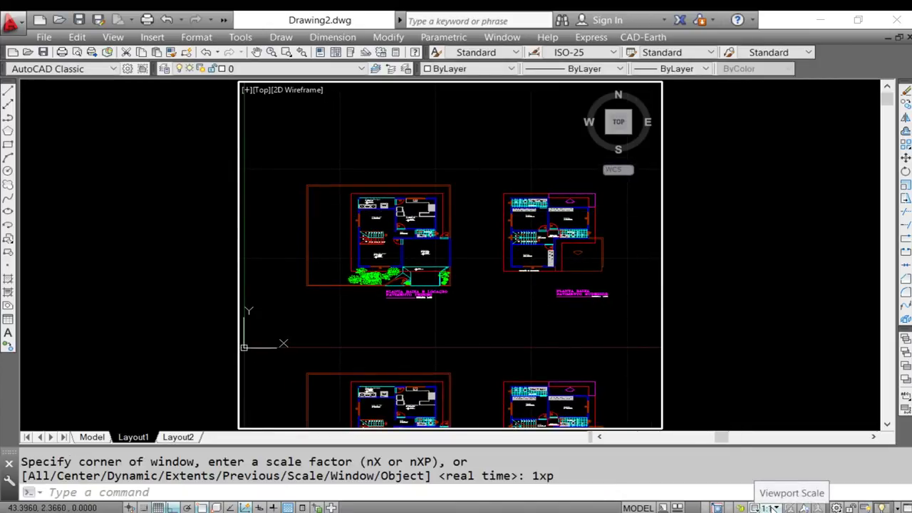
{"action": "double_click", "coordinate": [701, 350]}
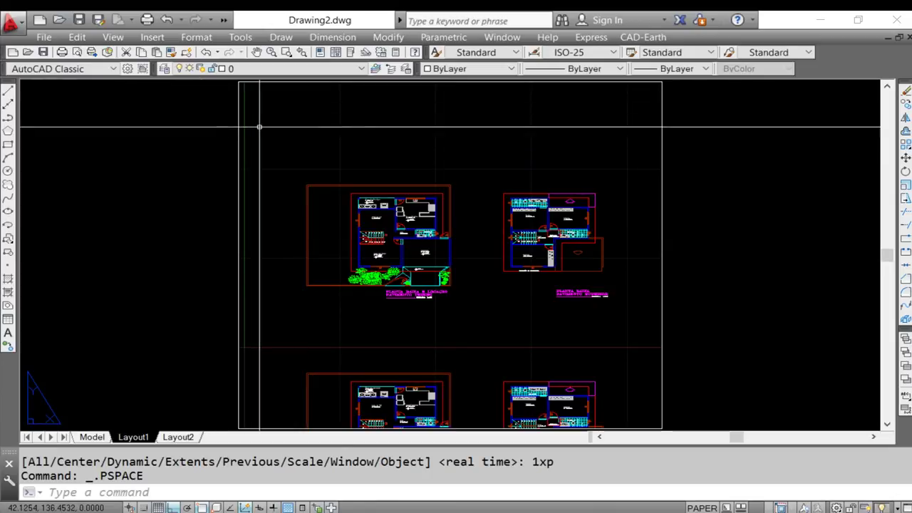
Stretch the viewport frame's grips around the top two plans with Osnap off, then re-enter the viewport.
{"action": "left_click", "coordinate": [258, 126]}
{"action": "left_click", "coordinate": [238, 83]}
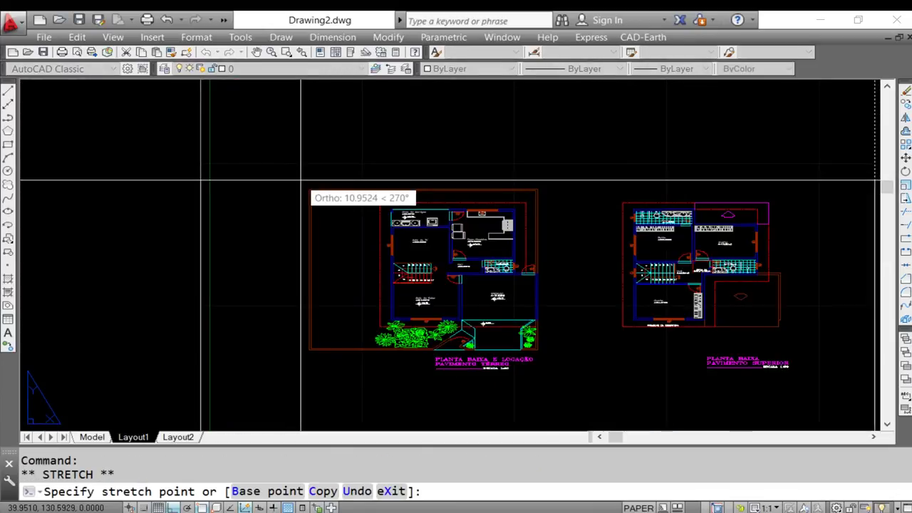
{"action": "scroll", "coordinate": [306, 196], "scroll_direction": "up", "scroll_amount": 4}
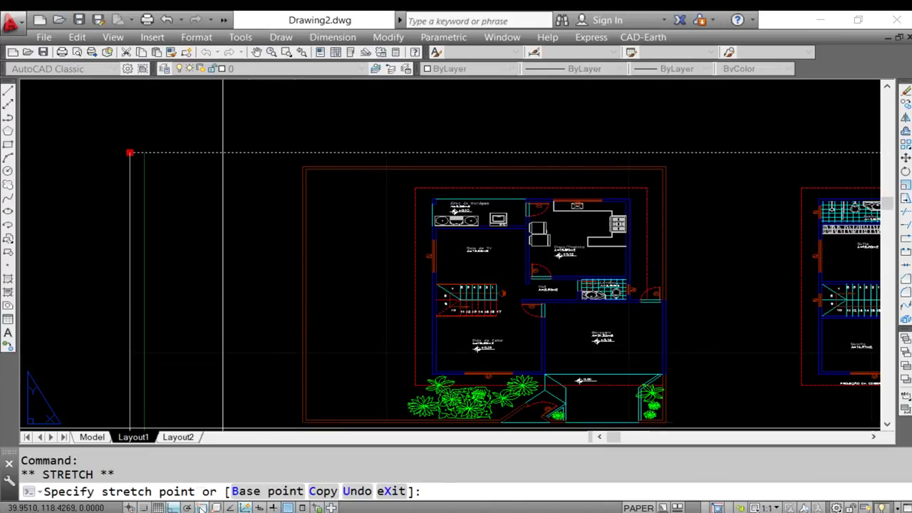
{"action": "key", "text": "F3"}
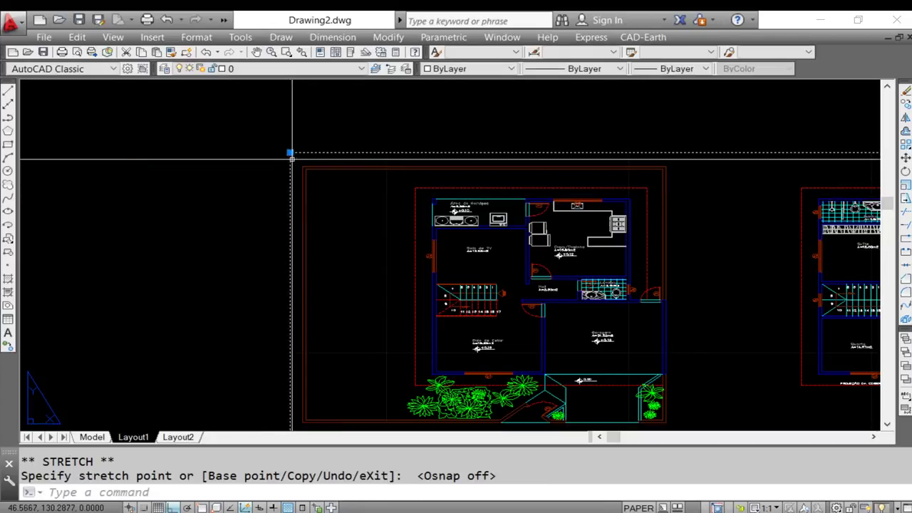
{"action": "scroll", "coordinate": [291, 156], "scroll_direction": "down", "scroll_amount": 4}
{"action": "scroll", "coordinate": [652, 403], "scroll_direction": "up", "scroll_amount": 5}
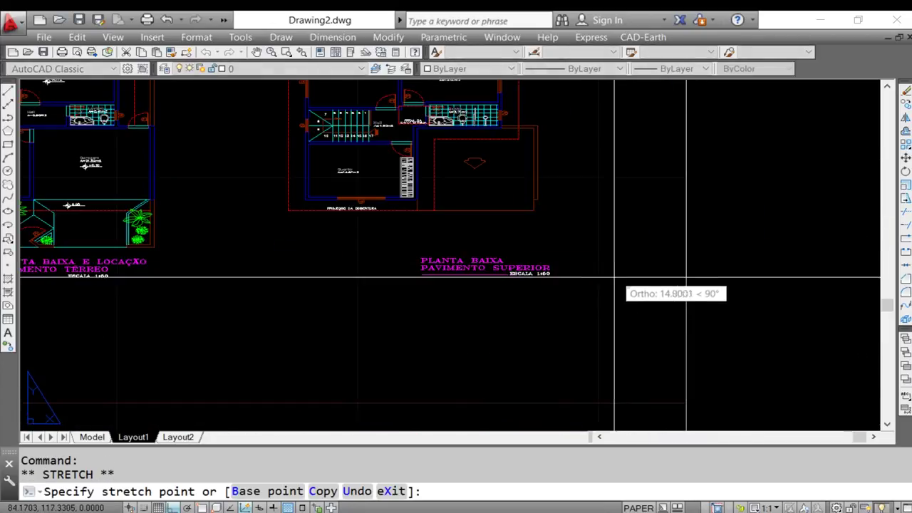
{"action": "scroll", "coordinate": [570, 303], "scroll_direction": "down", "scroll_amount": 7}
{"action": "scroll", "coordinate": [594, 270], "scroll_direction": "up", "scroll_amount": 2}
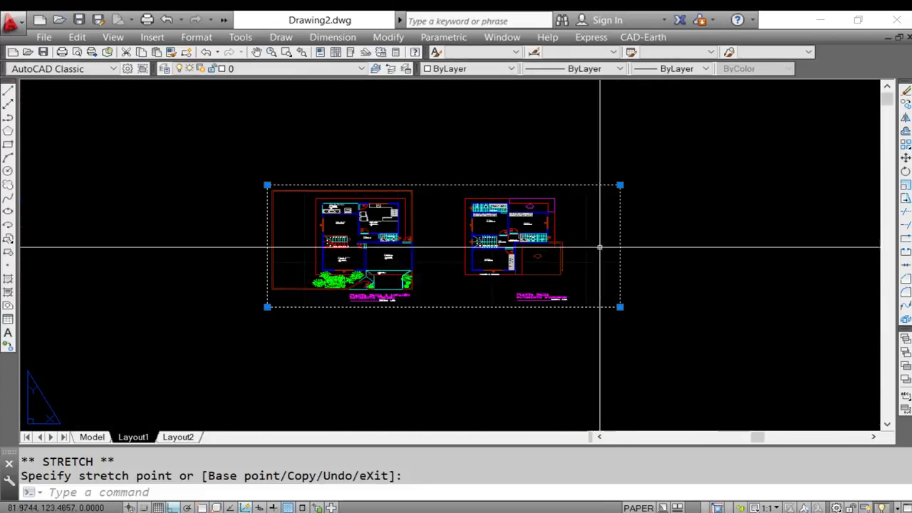
{"action": "left_click", "coordinate": [621, 185]}
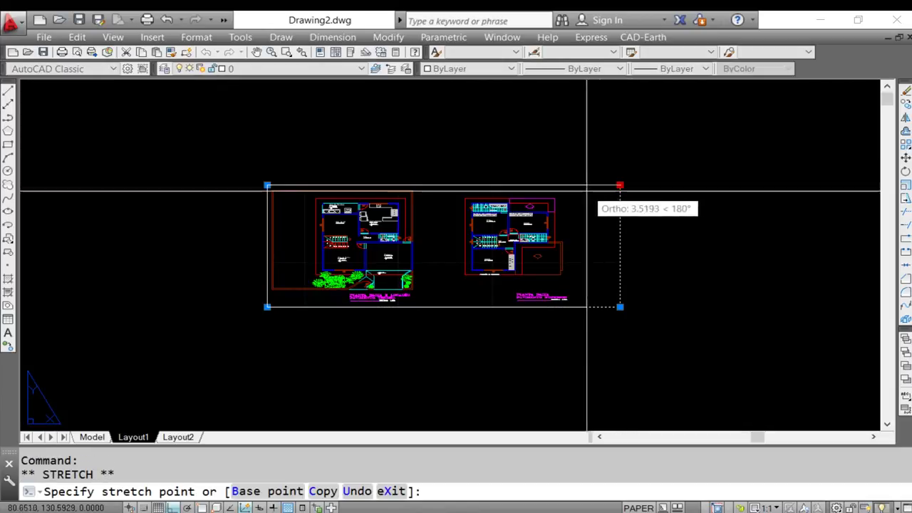
{"action": "key", "text": "Escape"}
{"action": "middle_click", "coordinate": [520, 245]}
{"action": "double_click", "coordinate": [506, 234]}
{"action": "mouse_move", "coordinate": [827, 151]}
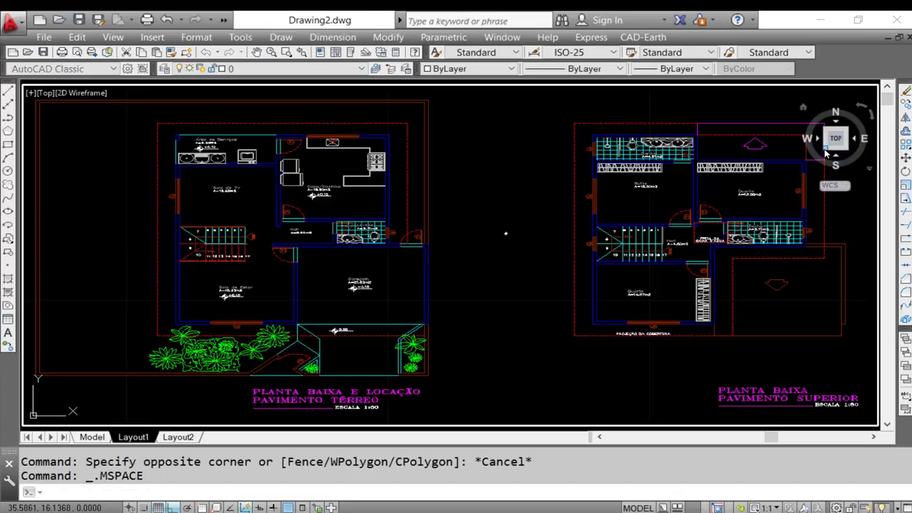
Turn the viewport to SW Isometric, return to paper space, then reactivate the viewport.
{"action": "left_click", "coordinate": [826, 153]}
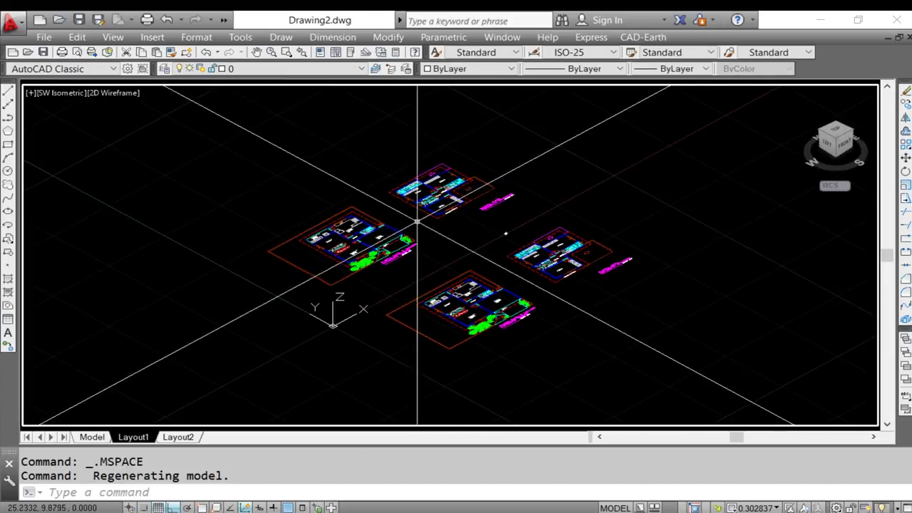
{"action": "type", "text": "ps"}
{"action": "key", "text": "Return"}
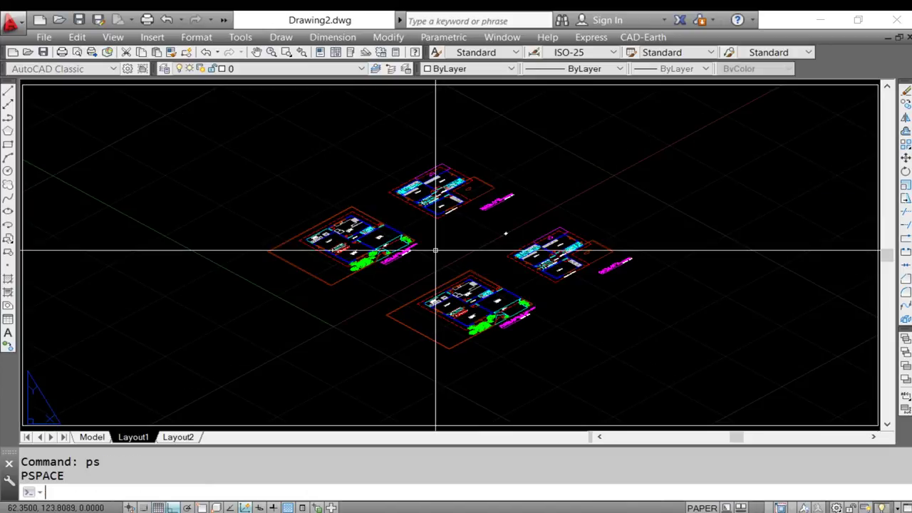
{"action": "scroll", "coordinate": [434, 250], "scroll_direction": "down", "scroll_amount": 4}
{"action": "scroll", "coordinate": [436, 261], "scroll_direction": "up", "scroll_amount": 2}
{"action": "double_click", "coordinate": [437, 265]}
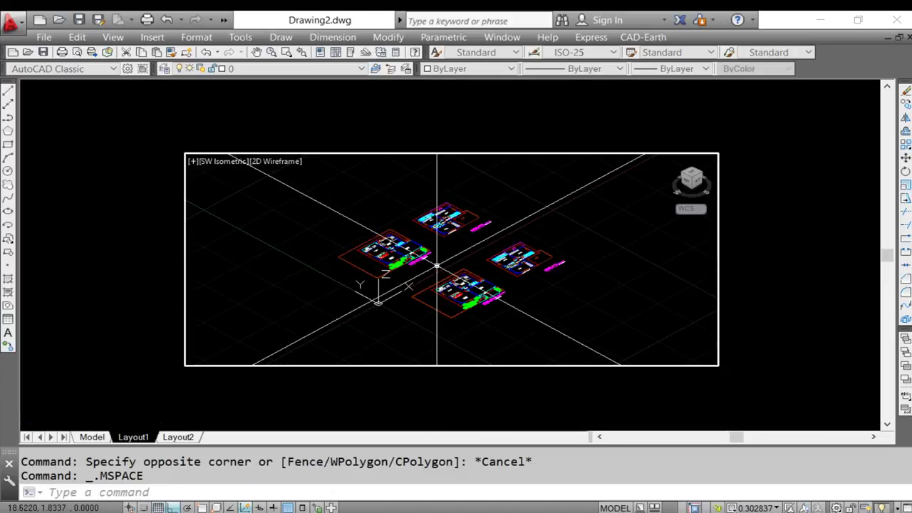
Zoom the viewport to 1xp, shift the plans up-left, and select the viewport frame.
{"action": "type", "text": "z"}
{"action": "key", "text": "Return"}
{"action": "type", "text": "1xp"}
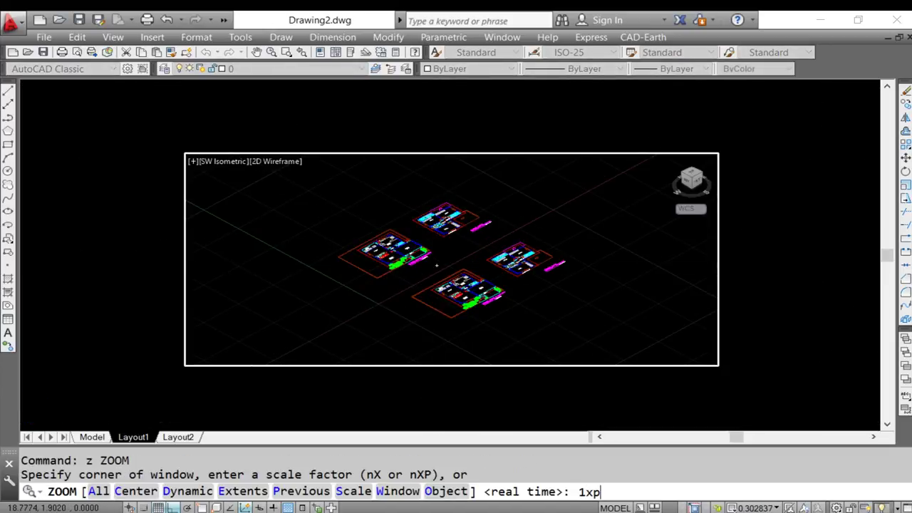
{"action": "key", "text": "Return"}
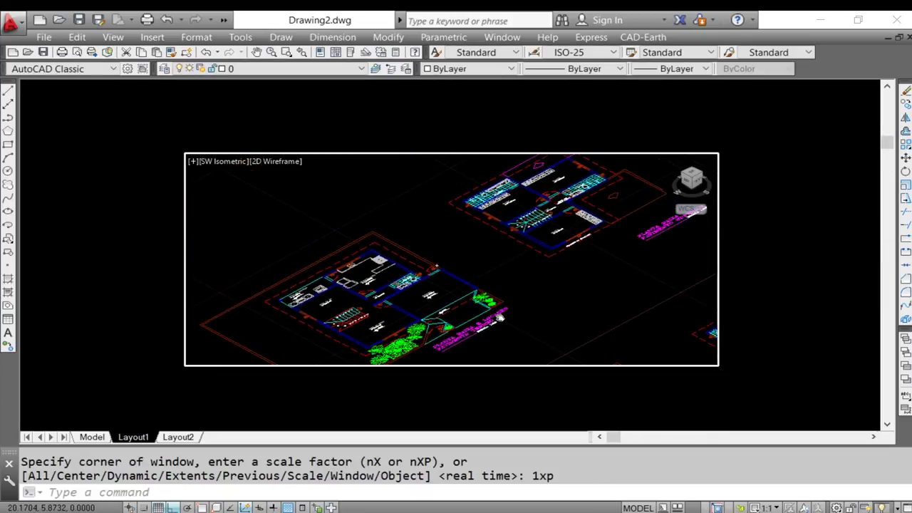
{"action": "middle_click_drag", "start_coordinate": [540, 179], "coordinate": [486, 150]}
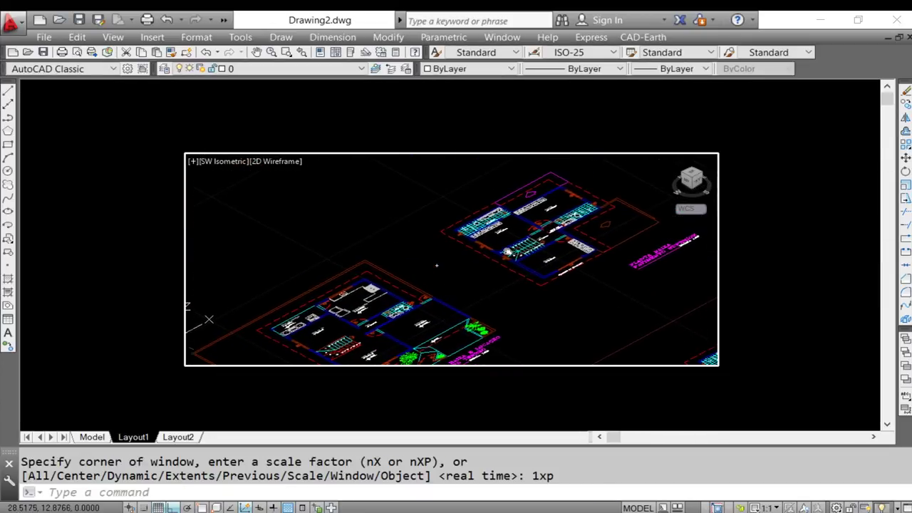
{"action": "double_click", "coordinate": [547, 128]}
{"action": "left_click", "coordinate": [494, 157]}
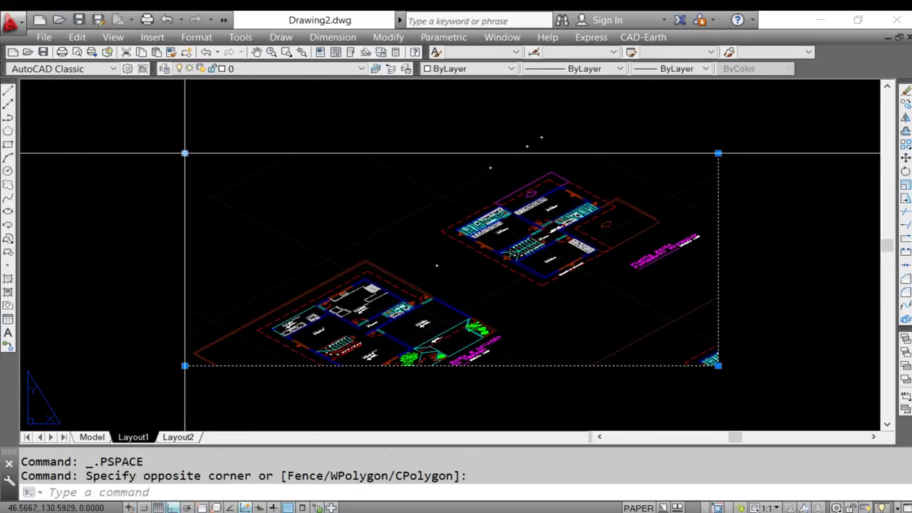
Move the viewport's top and right edges in to tighten the frame.
{"action": "left_click", "coordinate": [184, 152]}
{"action": "left_click", "coordinate": [184, 129]}
{"action": "left_click", "coordinate": [718, 128]}
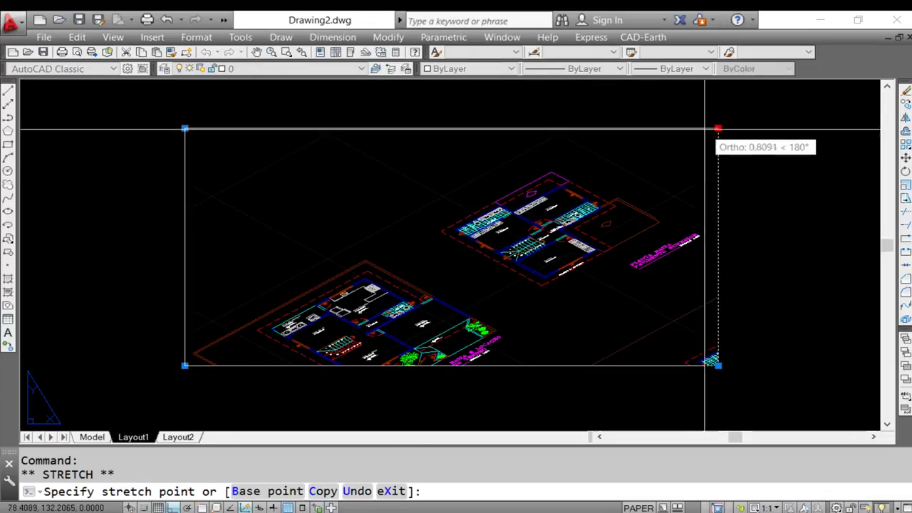
{"action": "left_click", "coordinate": [701, 128]}
{"action": "left_click", "coordinate": [702, 128]}
{"action": "left_click", "coordinate": [709, 129]}
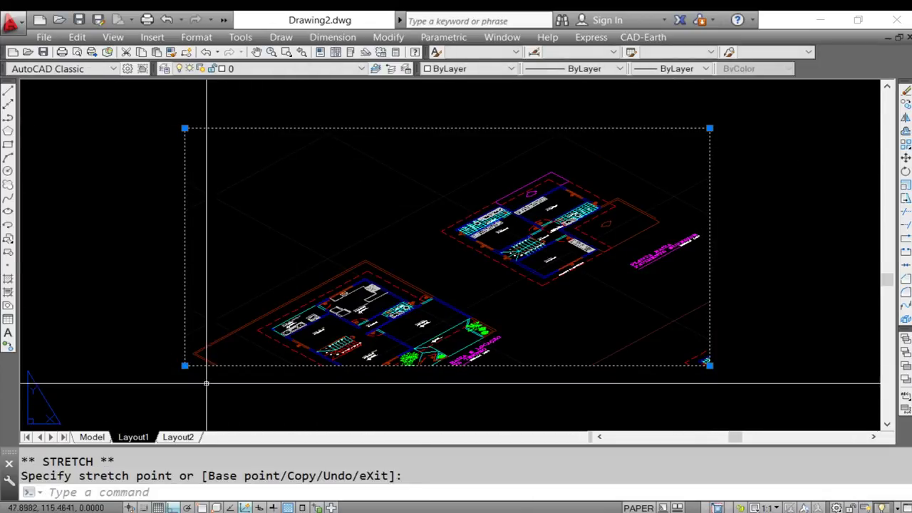
Raise the viewport's bottom edge, reposition the sheet view, and re-enter the viewport.
{"action": "left_click", "coordinate": [183, 270]}
{"action": "left_click", "coordinate": [183, 270]}
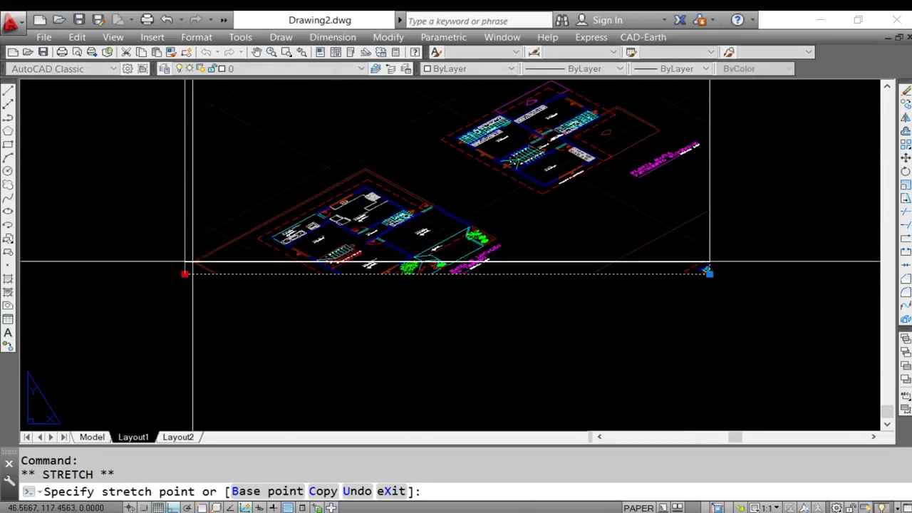
{"action": "left_click", "coordinate": [183, 340]}
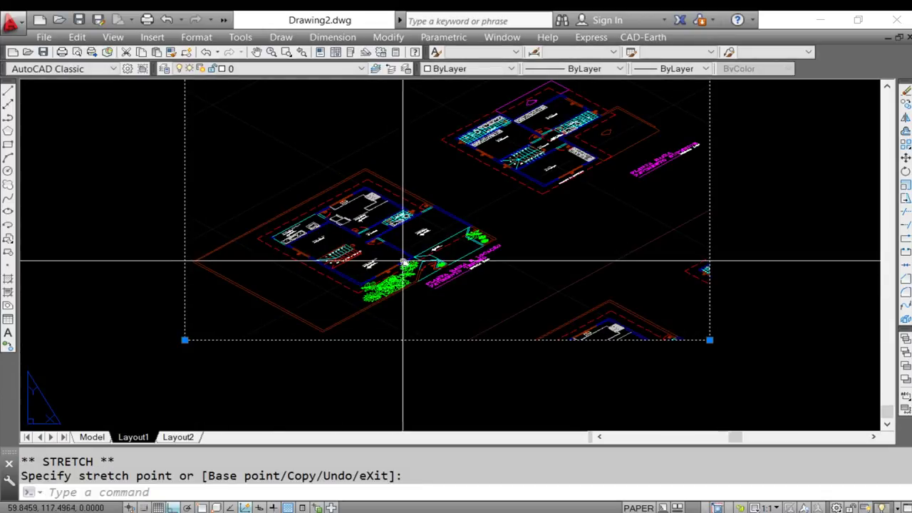
{"action": "middle_click_drag", "start_coordinate": [401, 261], "coordinate": [421, 307]}
{"action": "double_click", "coordinate": [510, 285]}
{"action": "type", "text": "chs"}
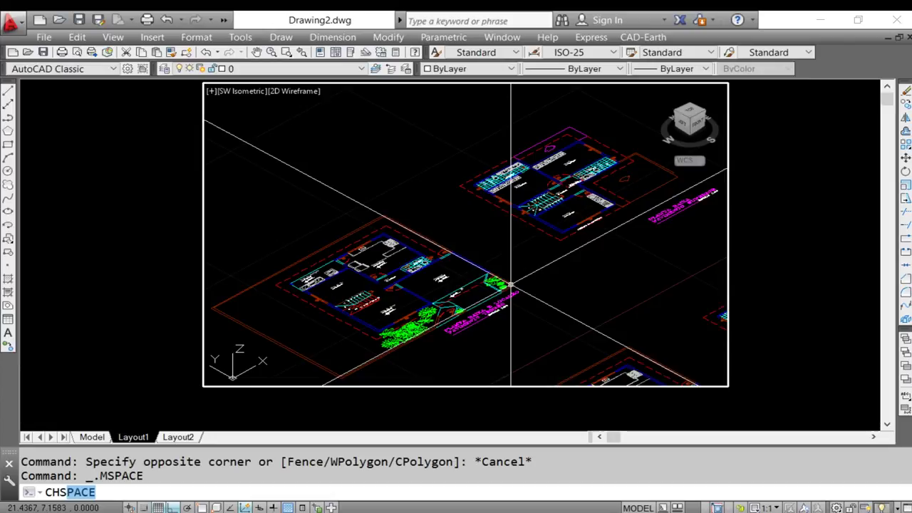
Move the upper, lower and left-side plan objects into paper space with CHSPACE.
{"action": "key", "text": "Return"}
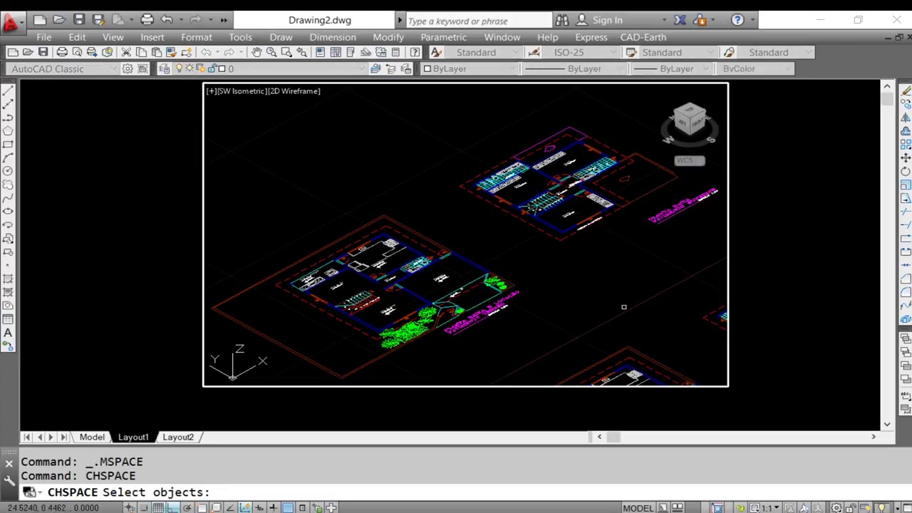
{"action": "left_click", "coordinate": [429, 105]}
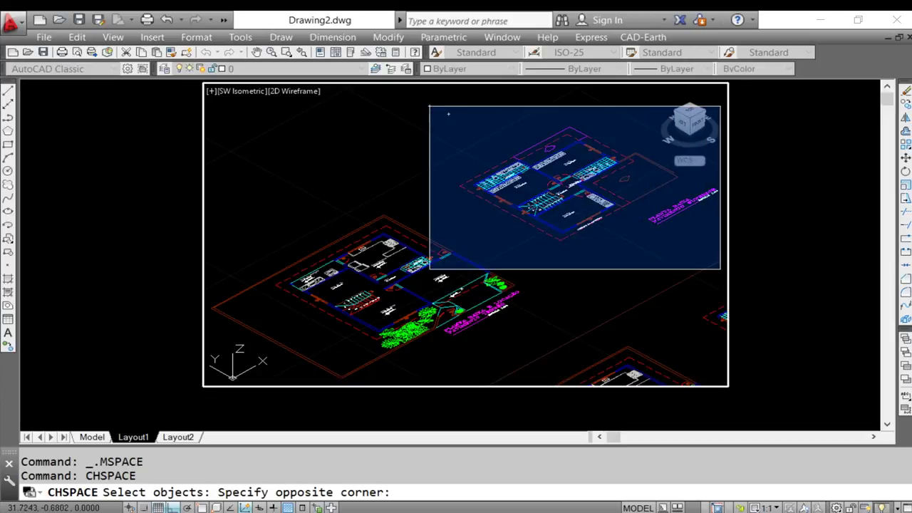
{"action": "left_click", "coordinate": [720, 269]}
{"action": "left_click", "coordinate": [556, 346]}
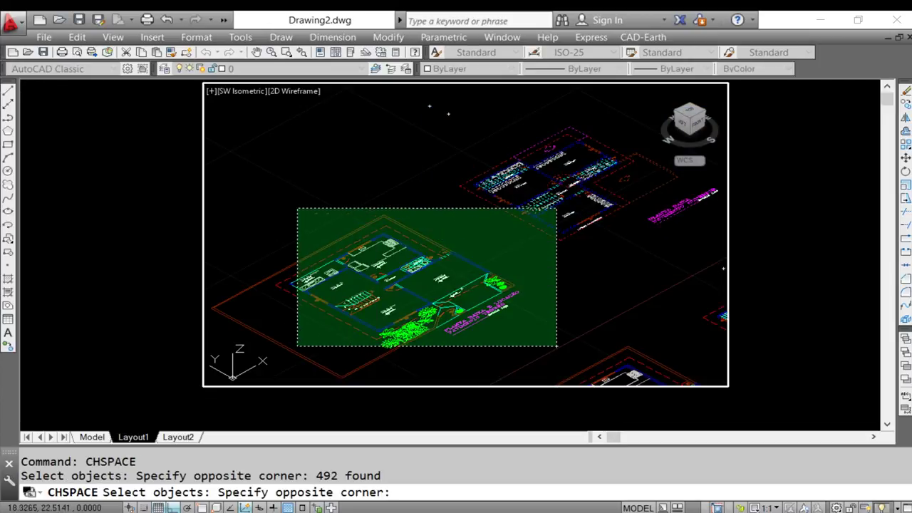
{"action": "left_click", "coordinate": [208, 186]}
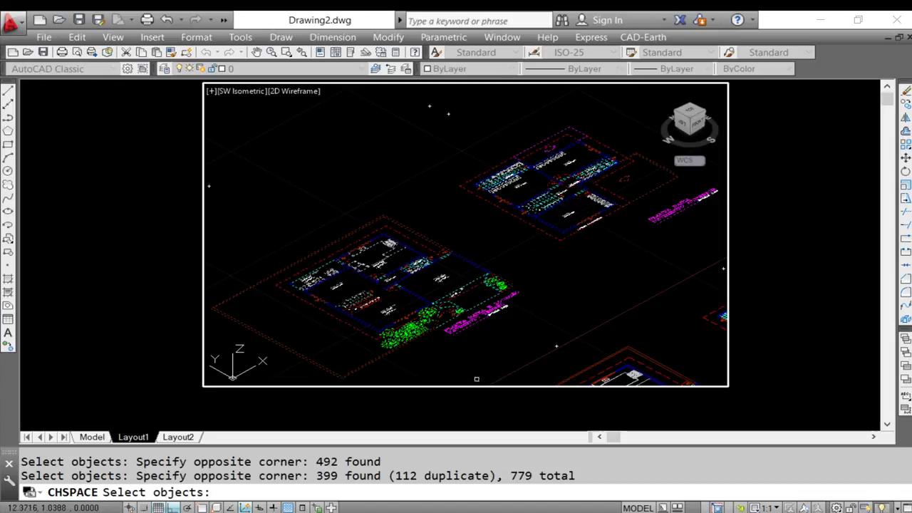
{"action": "left_click", "coordinate": [426, 261]}
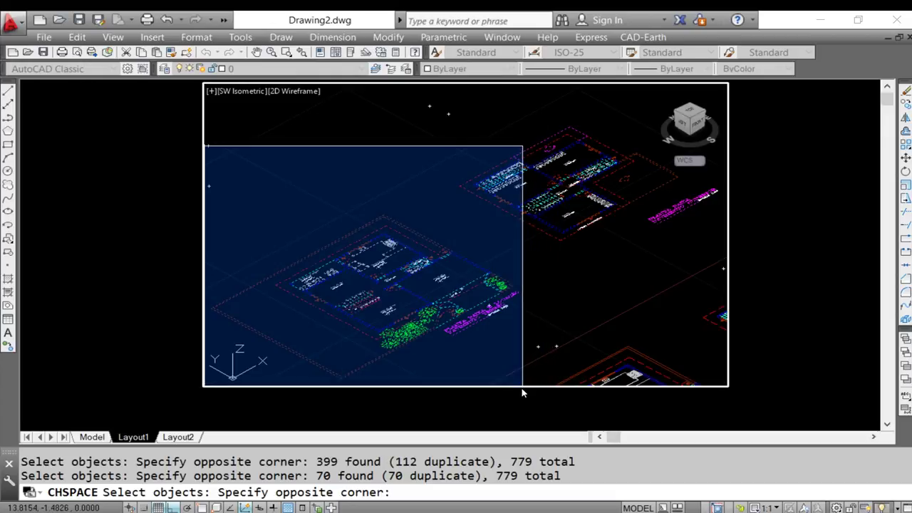
{"action": "left_click", "coordinate": [522, 382]}
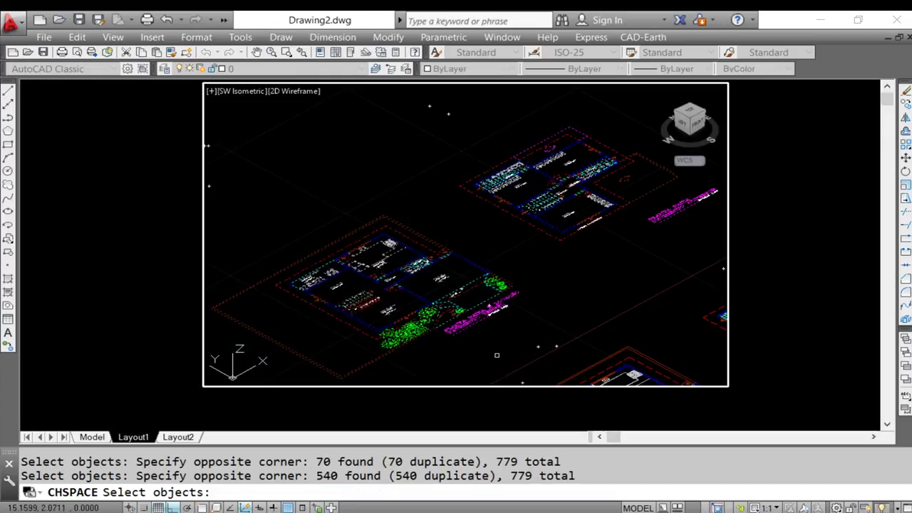
{"action": "key", "text": "Return"}
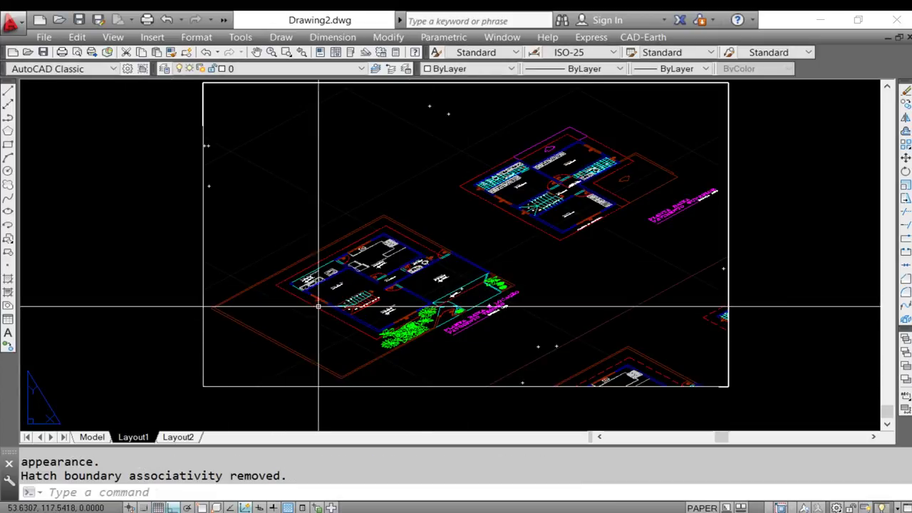
Clear stray selections and zoom in on the stair of the lower plan.
{"action": "left_click", "coordinate": [329, 258]}
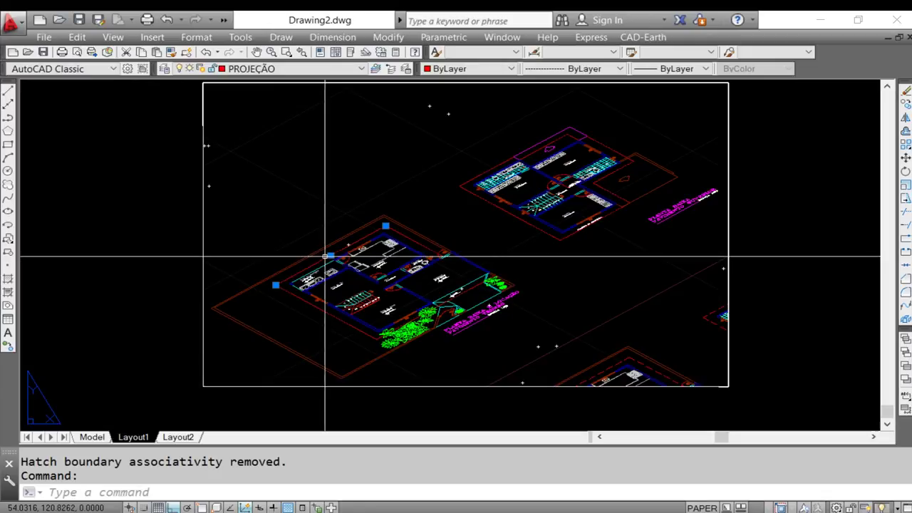
{"action": "key", "text": "Escape"}
{"action": "left_click", "coordinate": [325, 283]}
{"action": "key", "text": "Escape"}
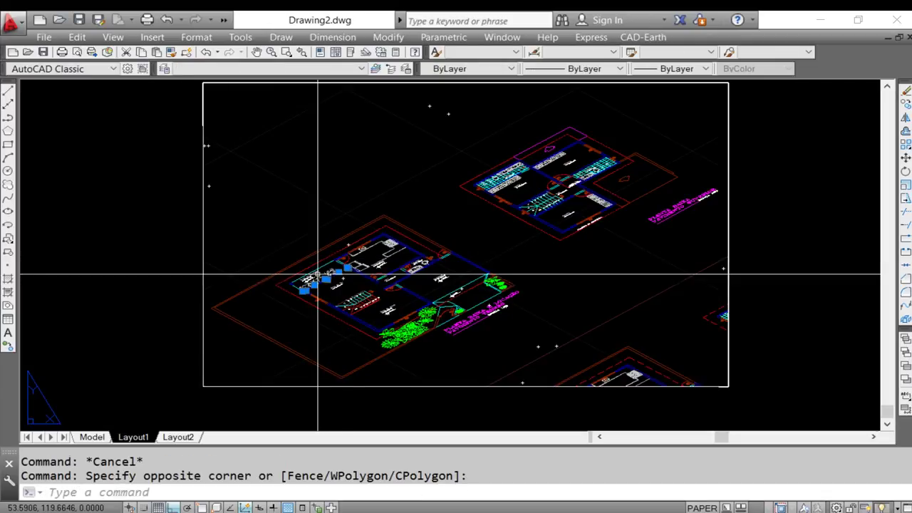
{"action": "scroll", "coordinate": [352, 275], "scroll_direction": "up", "scroll_amount": 5}
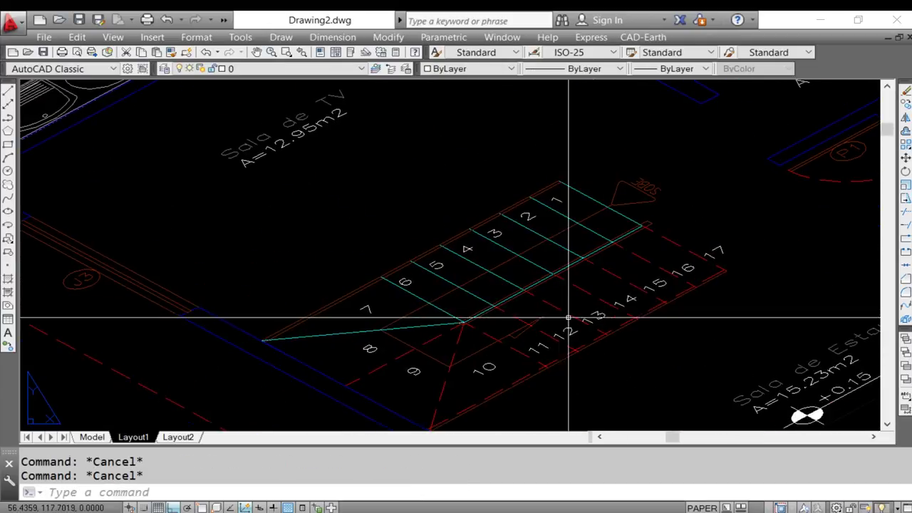
{"action": "scroll", "coordinate": [580, 320], "scroll_direction": "down", "scroll_amount": 4}
{"action": "type", "text": "di"}
{"action": "scroll", "coordinate": [541, 312], "scroll_direction": "up", "scroll_amount": 4}
{"action": "key", "text": "Return"}
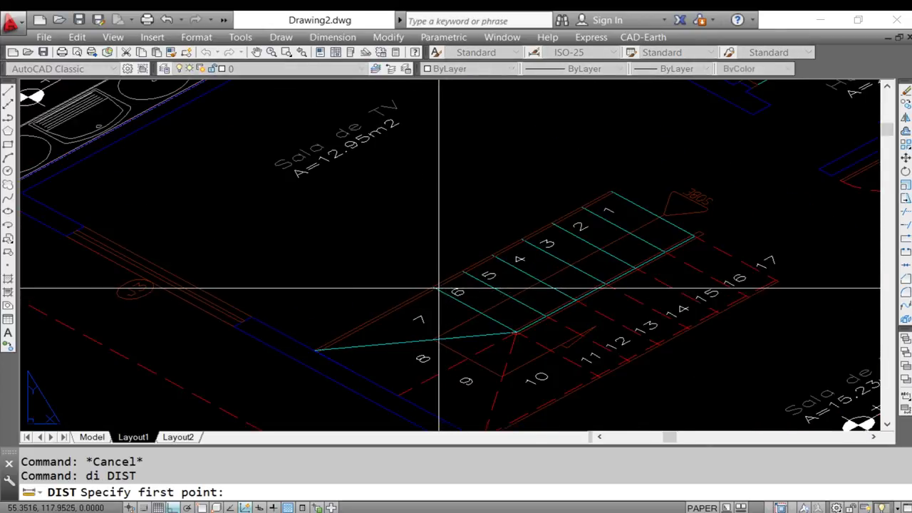
{"action": "scroll", "coordinate": [438, 289], "scroll_direction": "up", "scroll_amount": 3}
{"action": "key", "text": "Escape"}
{"action": "key", "text": "Escape"}
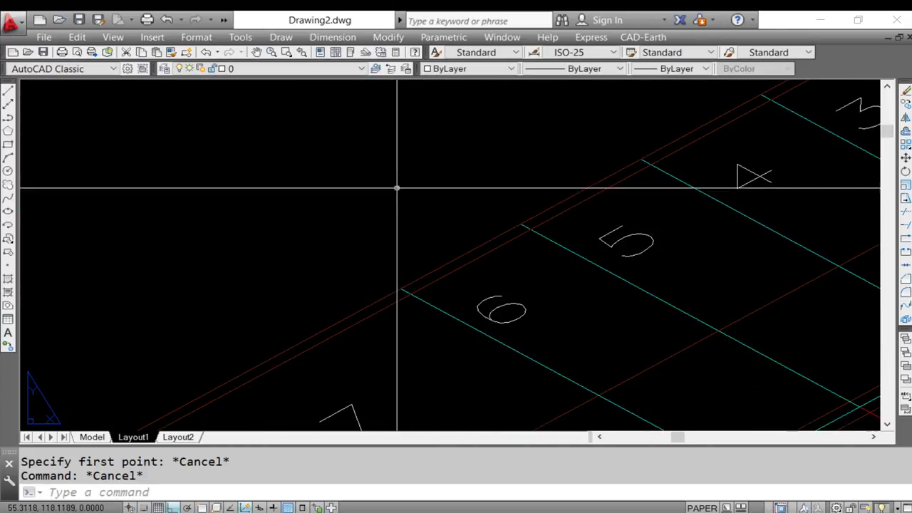
{"action": "type", "text": "dist"}
Measure between two stair tread endpoints with Polar and Osnap on, giving 0.2500.
{"action": "key", "text": "Return"}
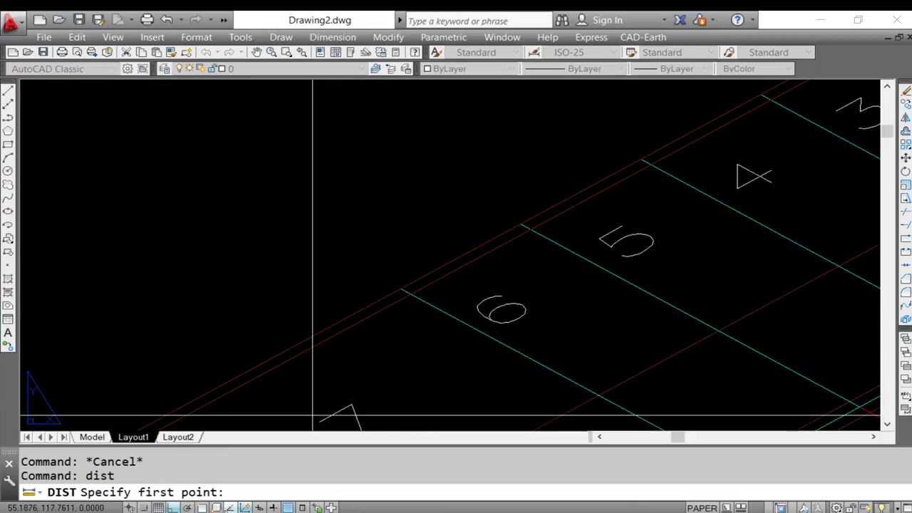
{"action": "left_click", "coordinate": [190, 507]}
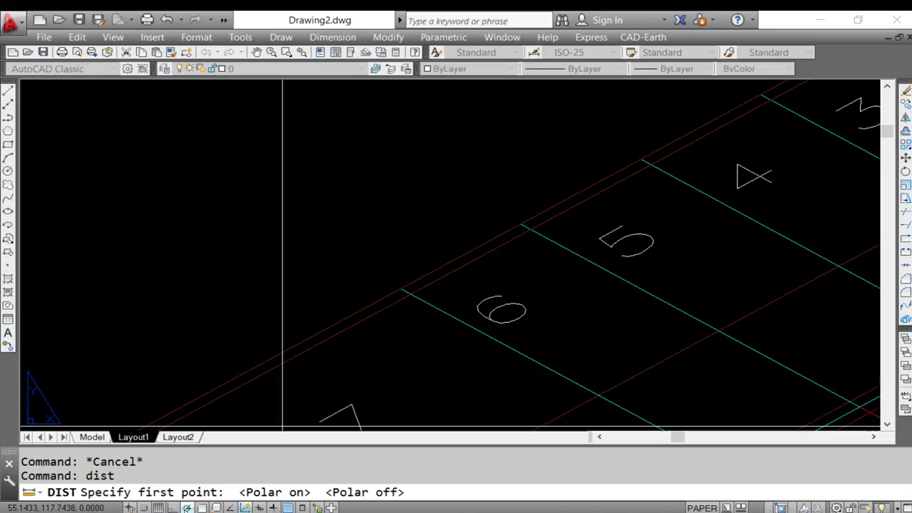
{"action": "key", "text": "F3"}
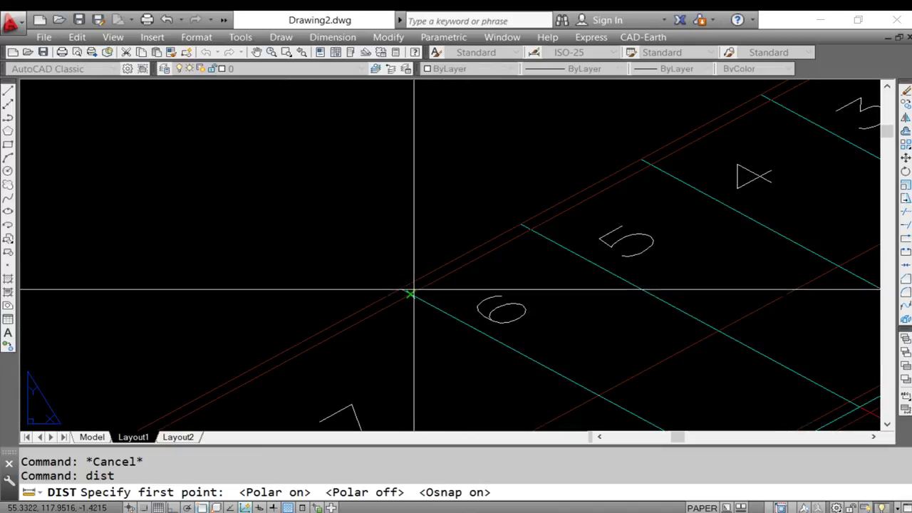
{"action": "left_click", "coordinate": [409, 293]}
{"action": "left_click", "coordinate": [530, 229]}
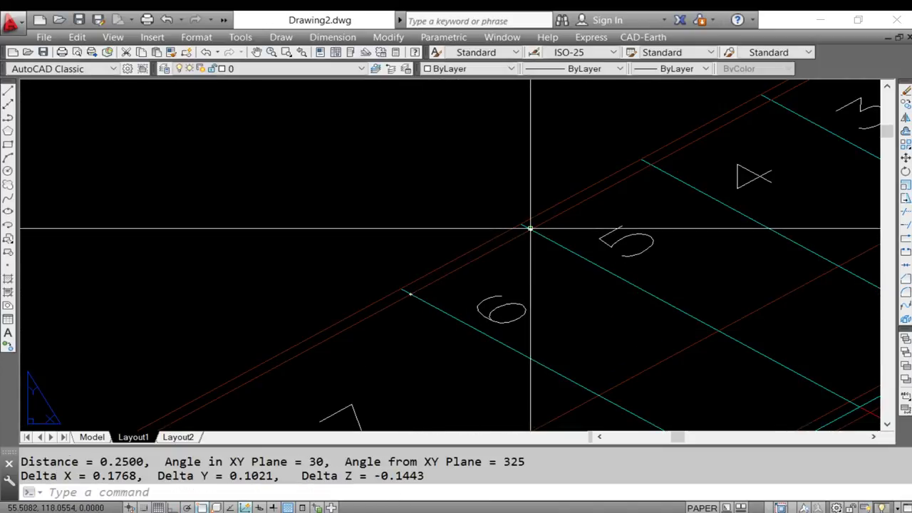
{"action": "middle_click", "coordinate": [530, 229]}
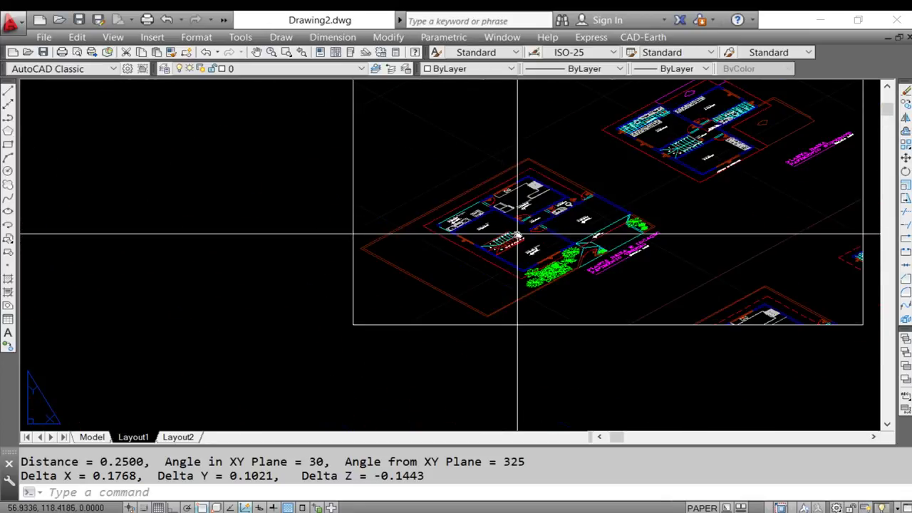
Copy all 779 skewed plan objects from Layout1 and begin pasting them into Model space.
{"action": "scroll", "coordinate": [318, 195], "scroll_direction": "down", "scroll_amount": 3}
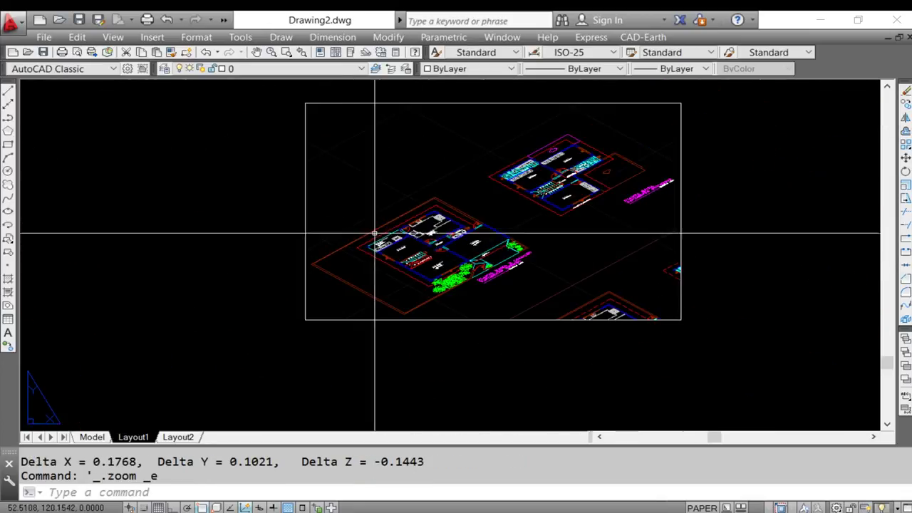
{"action": "left_click", "coordinate": [237, 119]}
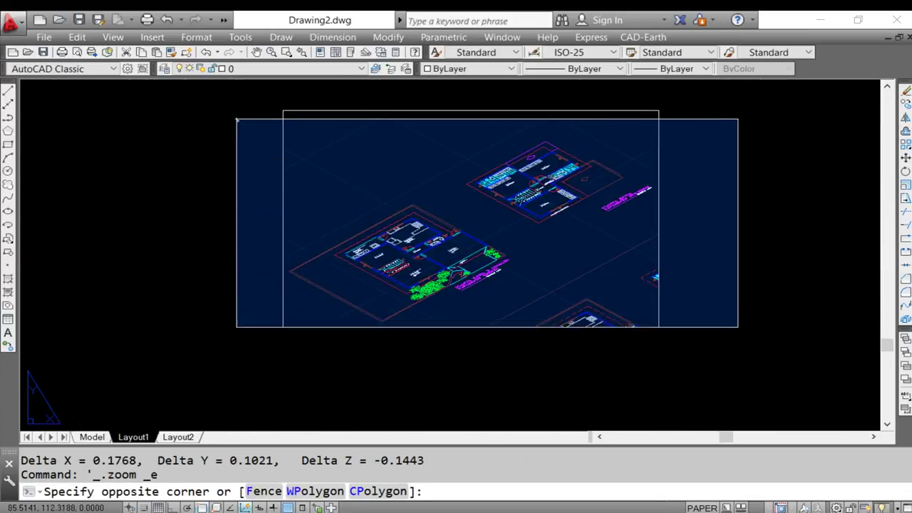
{"action": "left_click", "coordinate": [735, 342]}
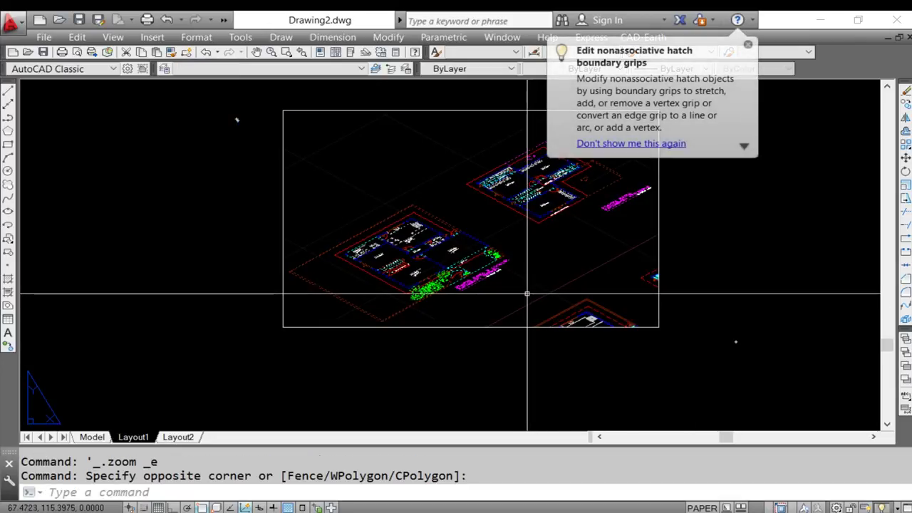
{"action": "key", "text": "ctrl+c"}
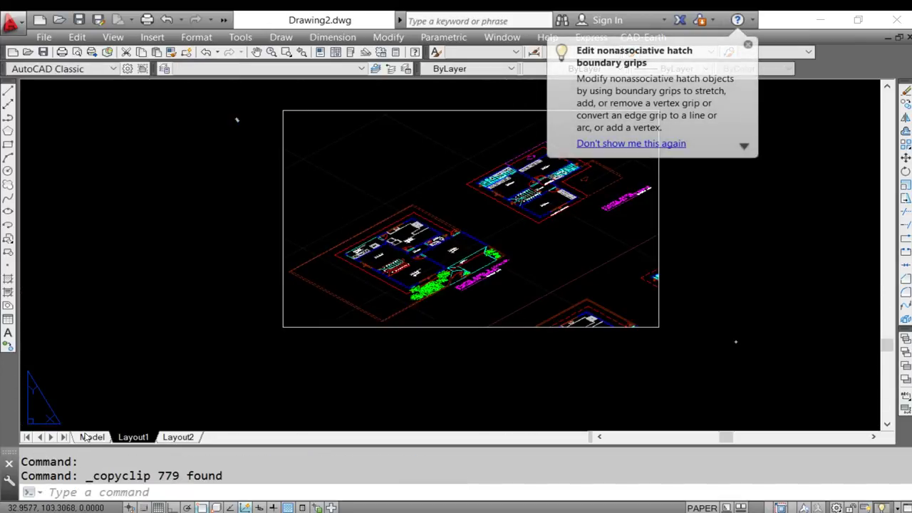
{"action": "left_click", "coordinate": [83, 437]}
{"action": "key", "text": "ctrl+v"}
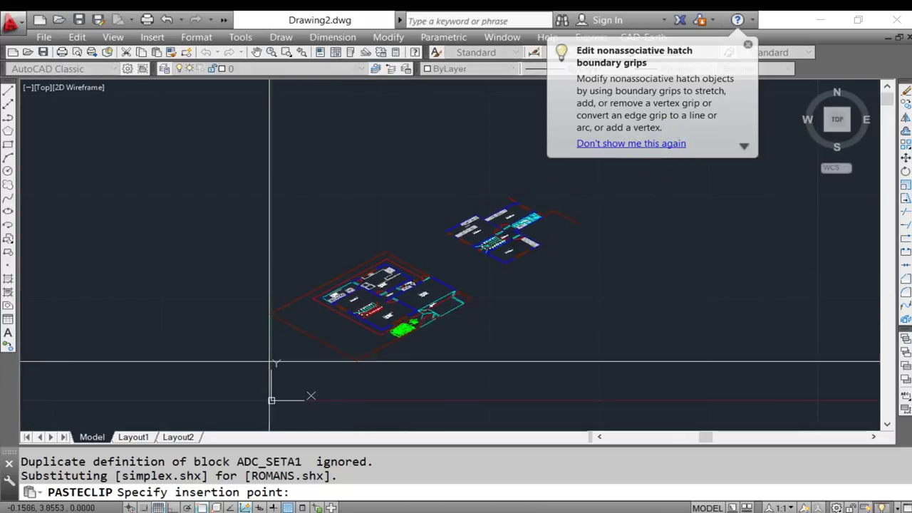
Place the pasted isometric plans in Model space and zoom around to locate them.
{"action": "left_click", "coordinate": [278, 352]}
{"action": "left_click", "coordinate": [403, 269]}
{"action": "scroll", "coordinate": [457, 266], "scroll_direction": "down", "scroll_amount": 3}
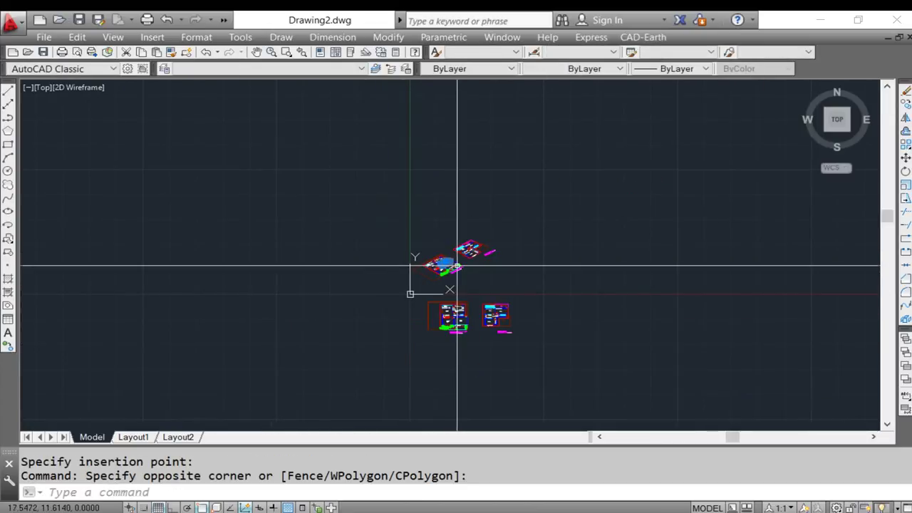
{"action": "scroll", "coordinate": [457, 266], "scroll_direction": "up", "scroll_amount": 3}
{"action": "key", "text": "Escape"}
{"action": "scroll", "coordinate": [450, 274], "scroll_direction": "up", "scroll_amount": 1}
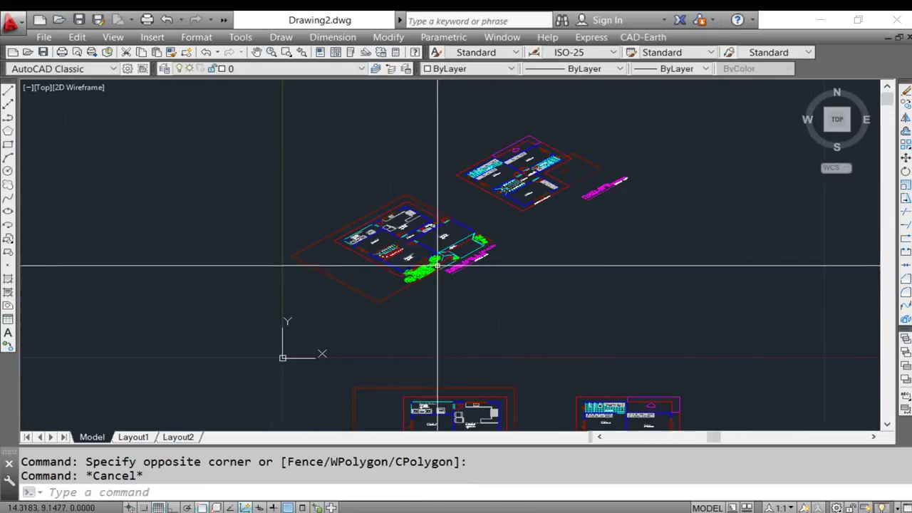
{"action": "scroll", "coordinate": [437, 265], "scroll_direction": "up", "scroll_amount": 2}
{"action": "scroll", "coordinate": [468, 303], "scroll_direction": "up", "scroll_amount": 4}
{"action": "scroll", "coordinate": [468, 303], "scroll_direction": "down", "scroll_amount": 4}
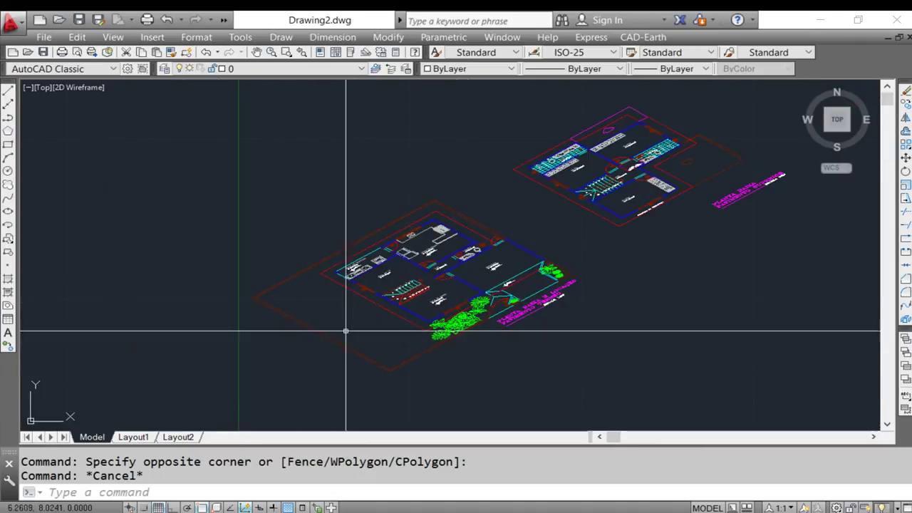
{"action": "scroll", "coordinate": [339, 275], "scroll_direction": "down", "scroll_amount": 3}
Erase the 779 pasted objects, zoom to extents, and return to Layout1.
{"action": "left_click", "coordinate": [279, 121]}
{"action": "left_click", "coordinate": [583, 332]}
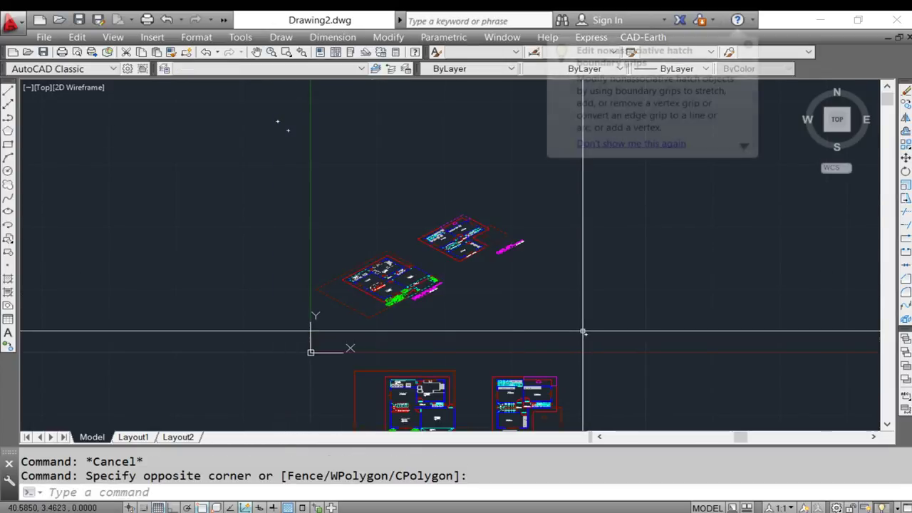
{"action": "key", "text": "Delete"}
{"action": "middle_click", "coordinate": [530, 282]}
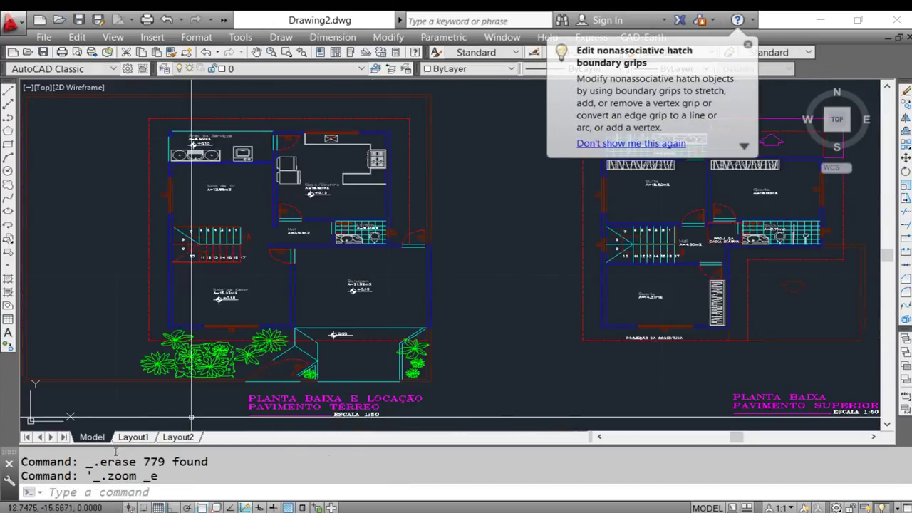
{"action": "left_click", "coordinate": [132, 437]}
{"action": "scroll", "coordinate": [386, 297], "scroll_direction": "up", "scroll_amount": 2}
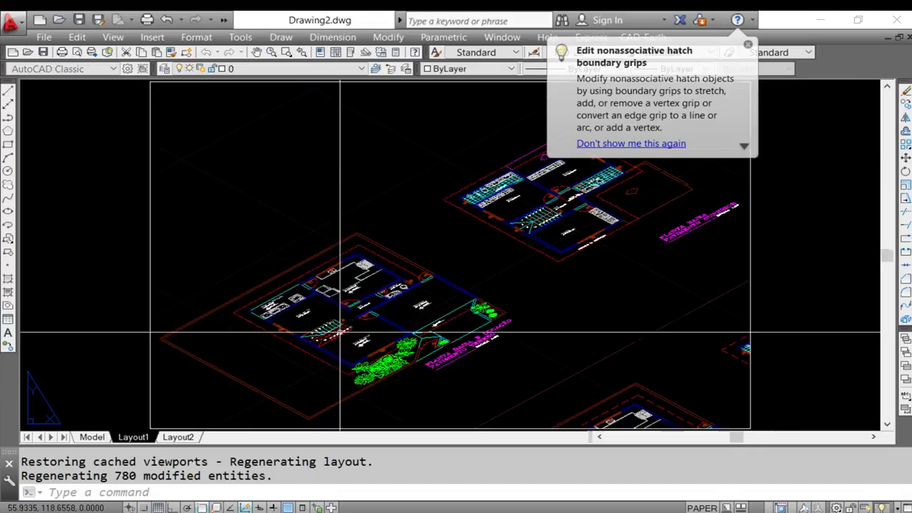
Dismiss the hatch tip, undo the last two actions, and reframe the viewport on the sheet.
{"action": "left_click", "coordinate": [748, 46]}
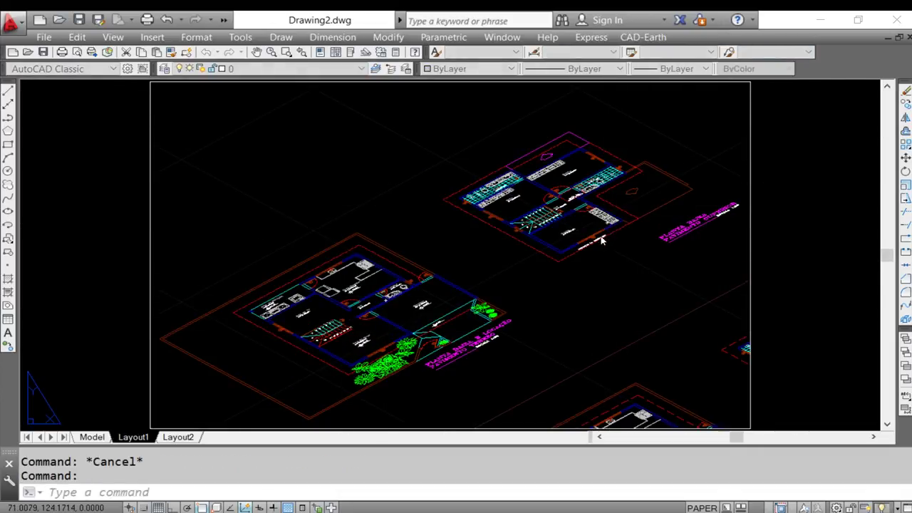
{"action": "key", "text": "Escape"}
{"action": "scroll", "coordinate": [572, 233], "scroll_direction": "down", "scroll_amount": 2}
{"action": "type", "text": "u"}
{"action": "key", "text": "Return"}
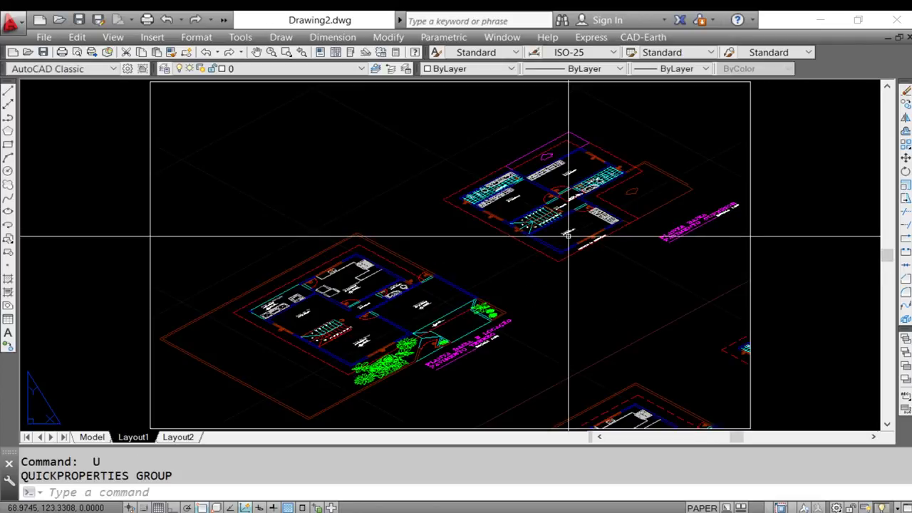
{"action": "type", "text": "u"}
{"action": "key", "text": "Return"}
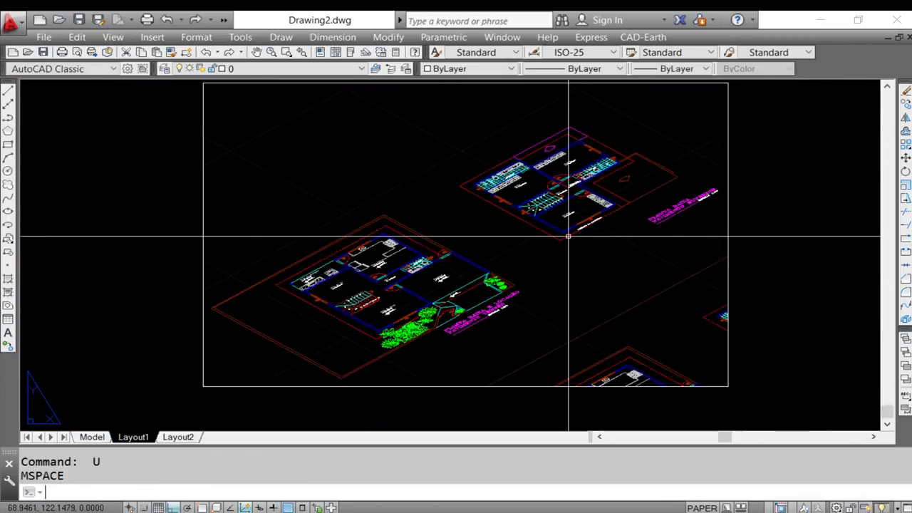
{"action": "middle_click_drag", "start_coordinate": [567, 236], "coordinate": [513, 254]}
{"action": "double_click", "coordinate": [472, 253]}
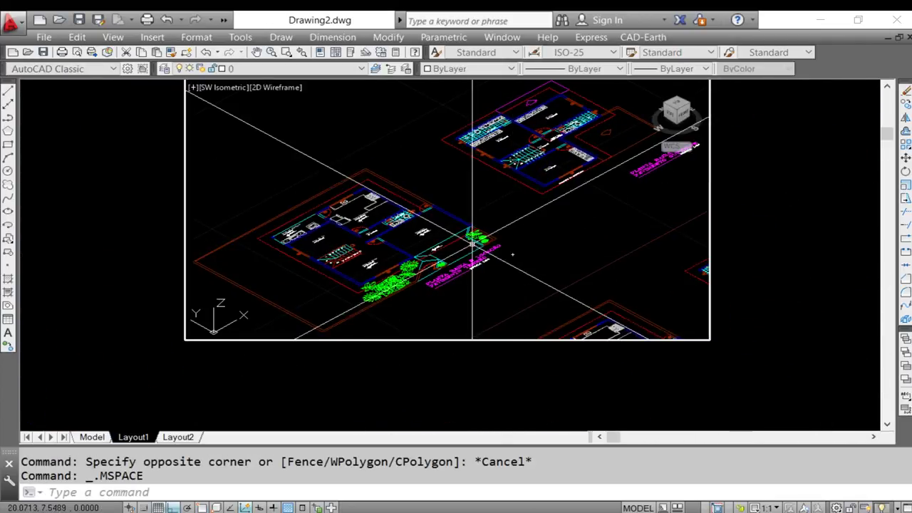
{"action": "double_click", "coordinate": [757, 258]}
{"action": "middle_click_drag", "start_coordinate": [743, 214], "coordinate": [734, 296]}
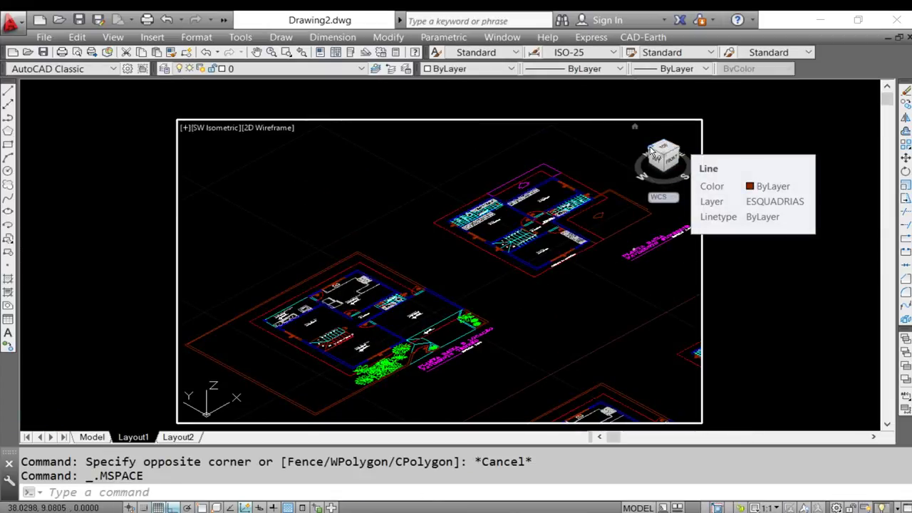
View the plans from NW Isometric and window-zoom into them.
{"action": "left_click", "coordinate": [650, 152]}
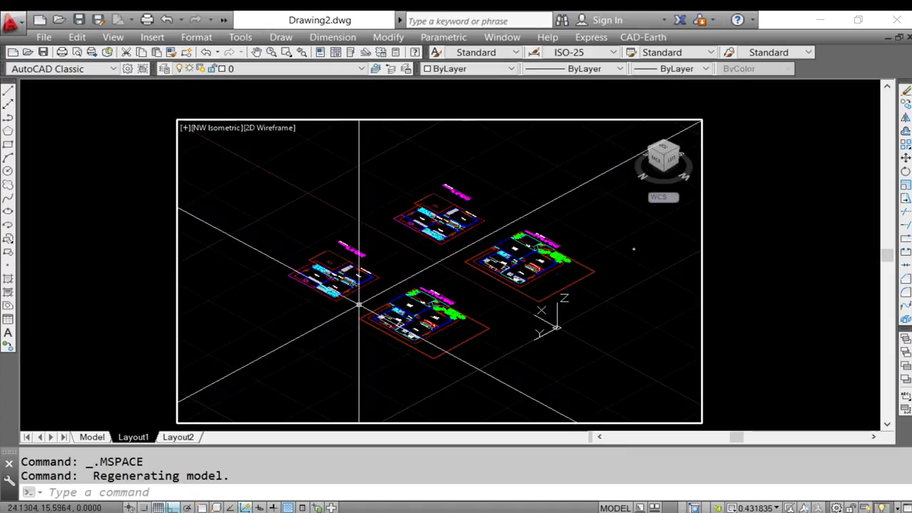
{"action": "type", "text": "z"}
{"action": "key", "text": "Return"}
{"action": "left_click", "coordinate": [246, 188]}
{"action": "left_click", "coordinate": [567, 390]}
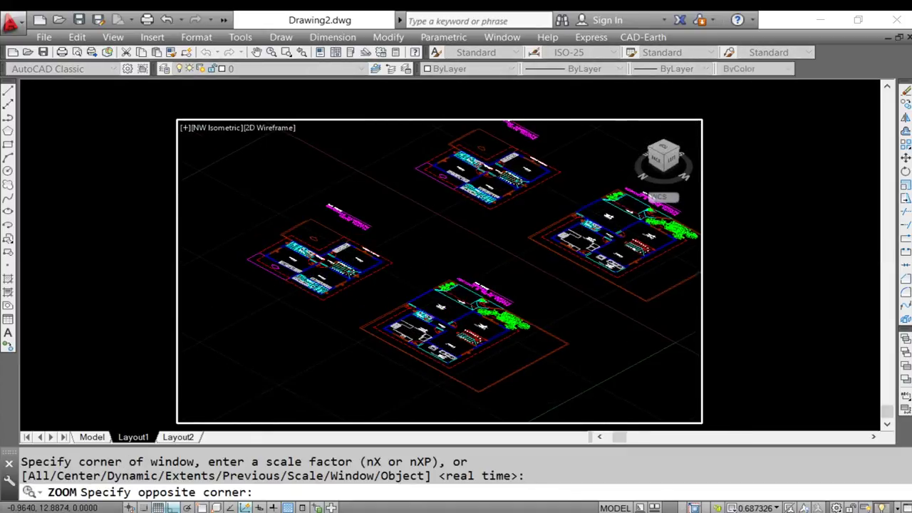
Check NE Isometric, then settle on SW Isometric framed on the ground-floor plan.
{"action": "left_click", "coordinate": [661, 146]}
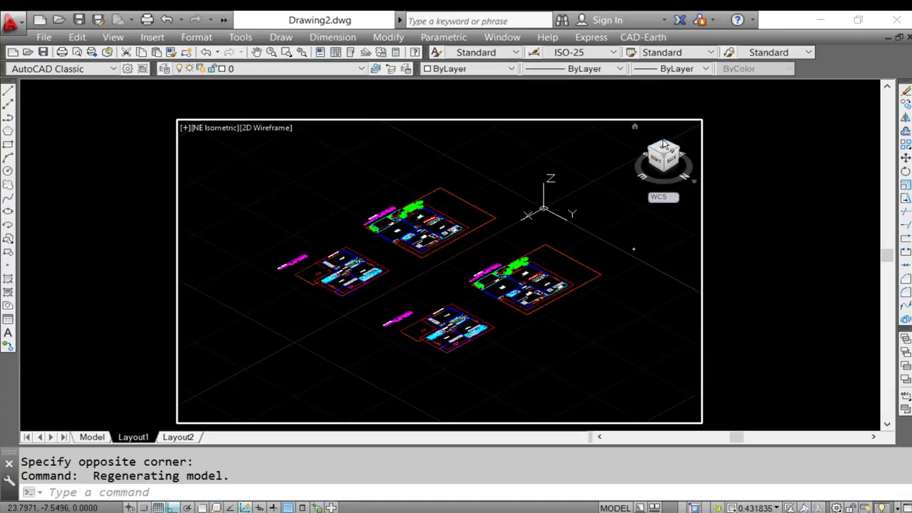
{"action": "left_click", "coordinate": [664, 145]}
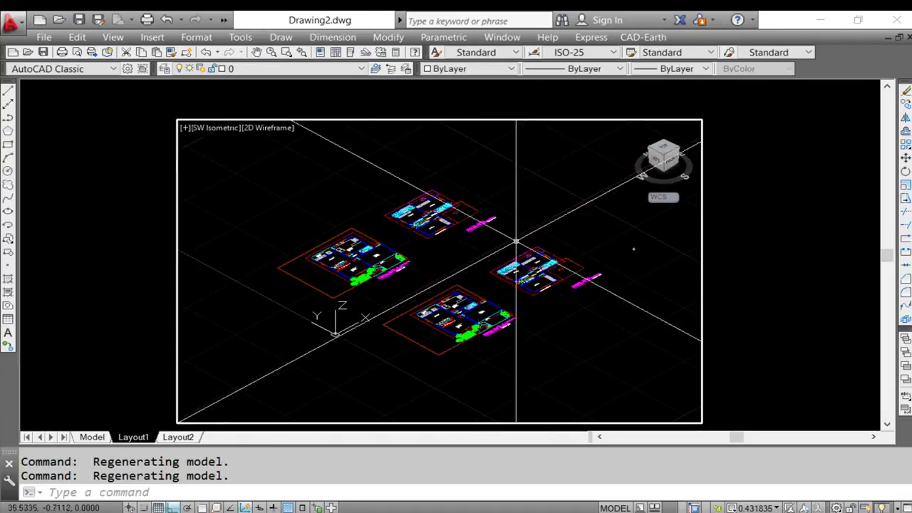
{"action": "scroll", "coordinate": [460, 323], "scroll_direction": "up", "scroll_amount": 2}
{"action": "scroll", "coordinate": [460, 323], "scroll_direction": "up", "scroll_amount": 2}
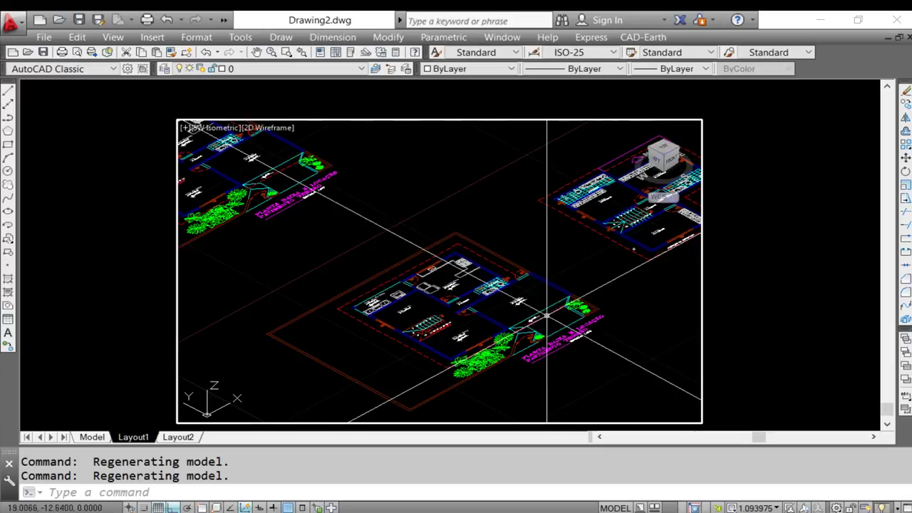
{"action": "middle_click_drag", "start_coordinate": [546, 313], "coordinate": [567, 256]}
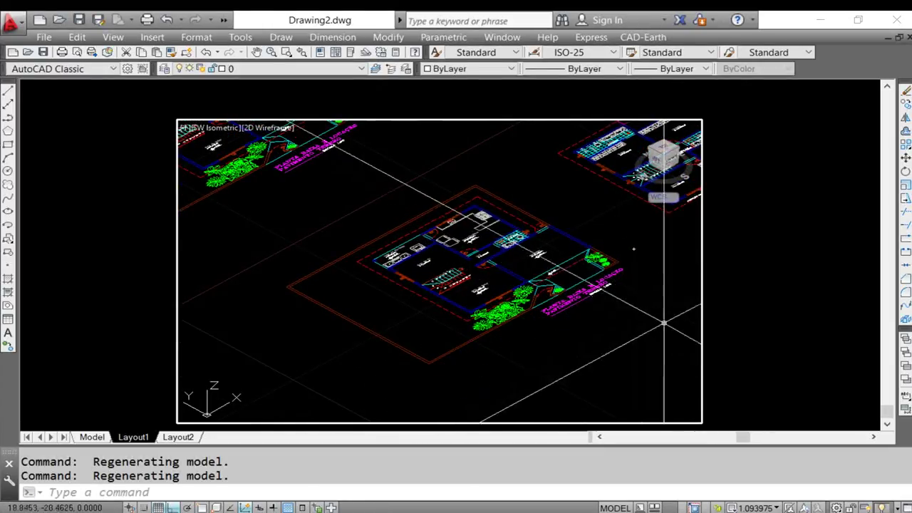
{"action": "double_click", "coordinate": [738, 329]}
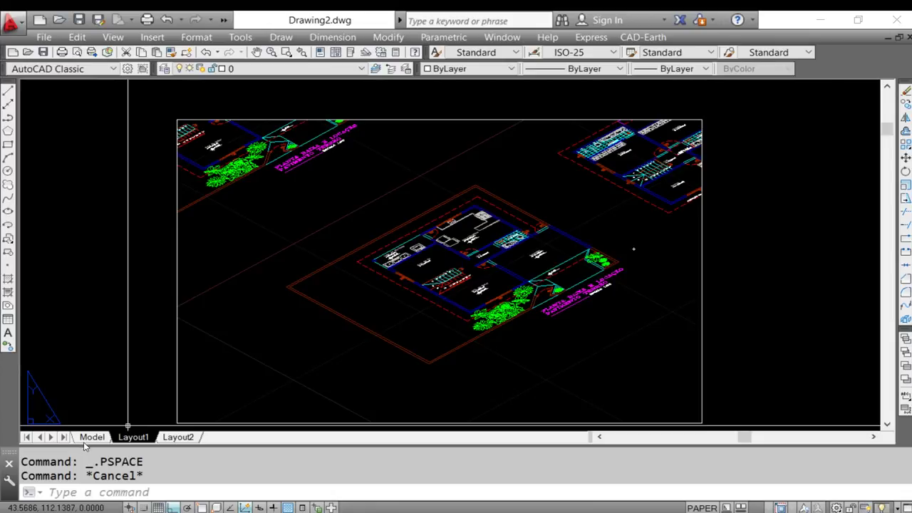
Return to model space, zoom out to the whole drawing, and window-select the lower pair of plans.
{"action": "left_click", "coordinate": [89, 437]}
{"action": "scroll", "coordinate": [377, 249], "scroll_direction": "down", "scroll_amount": 5}
{"action": "middle_click", "coordinate": [381, 238]}
{"action": "scroll", "coordinate": [361, 279], "scroll_direction": "up", "scroll_amount": 3}
{"action": "scroll", "coordinate": [365, 285], "scroll_direction": "down", "scroll_amount": 2}
{"action": "scroll", "coordinate": [350, 244], "scroll_direction": "down", "scroll_amount": 2}
{"action": "left_click", "coordinate": [306, 224]}
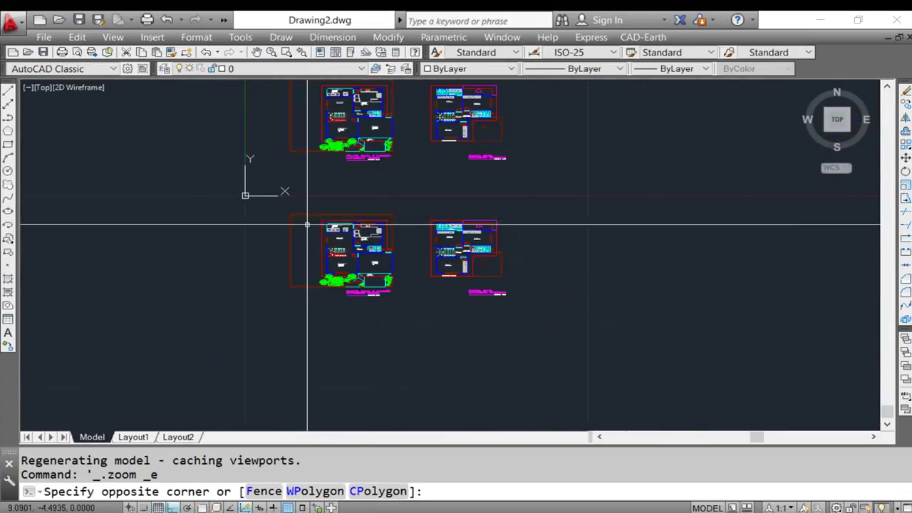
{"action": "key", "text": "Escape"}
{"action": "left_click", "coordinate": [278, 201]}
{"action": "left_click", "coordinate": [526, 323]}
Abandon the started move and undo the recent view changes.
{"action": "type", "text": "m"}
{"action": "key", "text": "Return"}
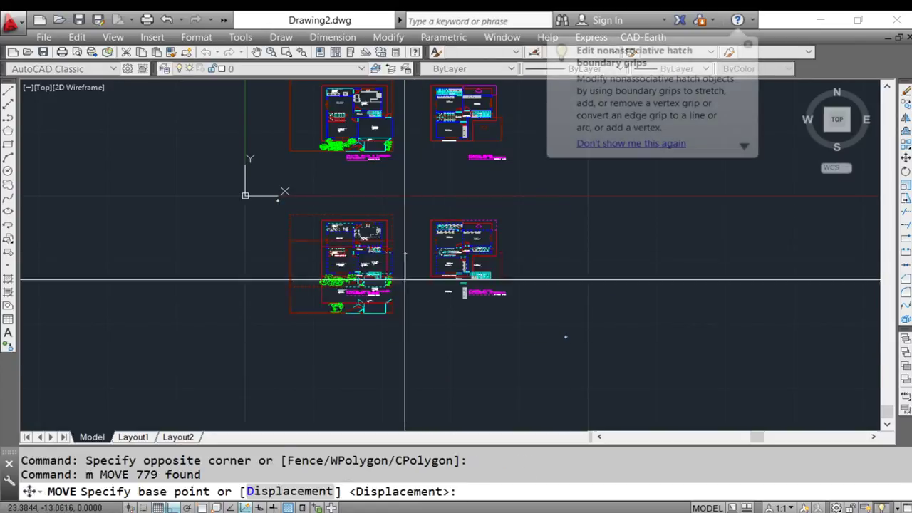
{"action": "left_click", "coordinate": [405, 253]}
{"action": "key", "text": "Escape"}
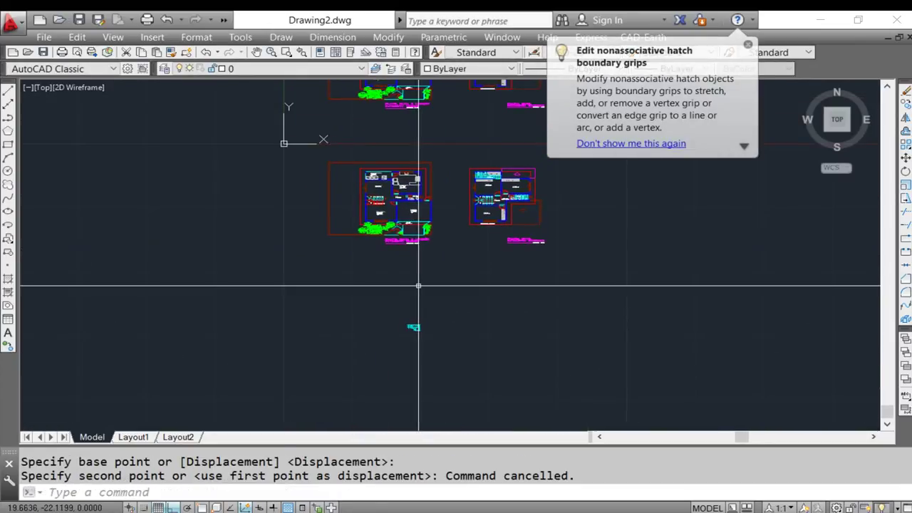
{"action": "type", "text": "u"}
{"action": "key", "text": "Return"}
Window-select the stray cyan hatch fragment and erase it.
{"action": "scroll", "coordinate": [351, 234], "scroll_direction": "down", "scroll_amount": 3}
{"action": "scroll", "coordinate": [464, 345], "scroll_direction": "up", "scroll_amount": 6}
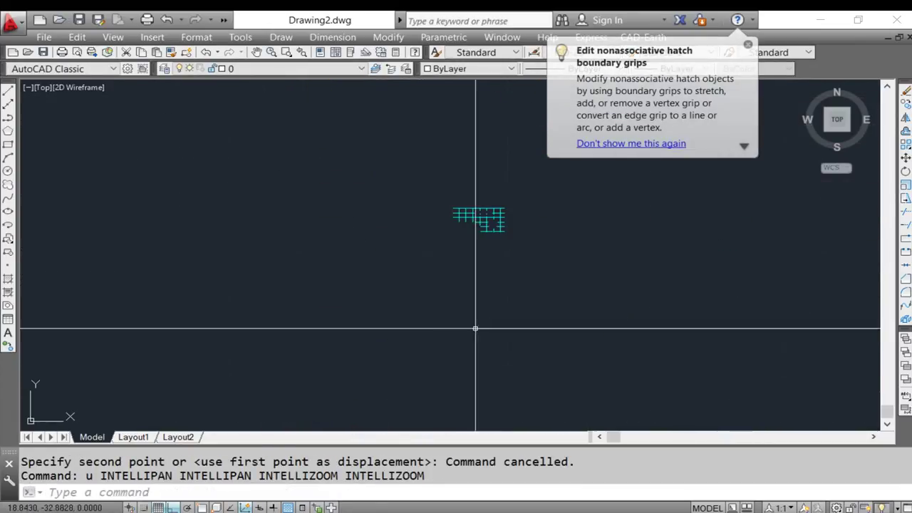
{"action": "left_click", "coordinate": [428, 299]}
{"action": "scroll", "coordinate": [438, 325], "scroll_direction": "down", "scroll_amount": 5}
{"action": "left_click", "coordinate": [437, 325]}
{"action": "key", "text": "e"}
{"action": "key", "text": "Return"}
Move the two floor plans down to their new lower position.
{"action": "key", "text": "m"}
{"action": "key", "text": "Return"}
{"action": "left_click", "coordinate": [358, 226]}
{"action": "left_click", "coordinate": [741, 392]}
{"action": "left_click", "coordinate": [551, 281]}
{"action": "scroll", "coordinate": [550, 281], "scroll_direction": "down", "scroll_amount": 3}
{"action": "scroll", "coordinate": [527, 382], "scroll_direction": "up", "scroll_amount": 4}
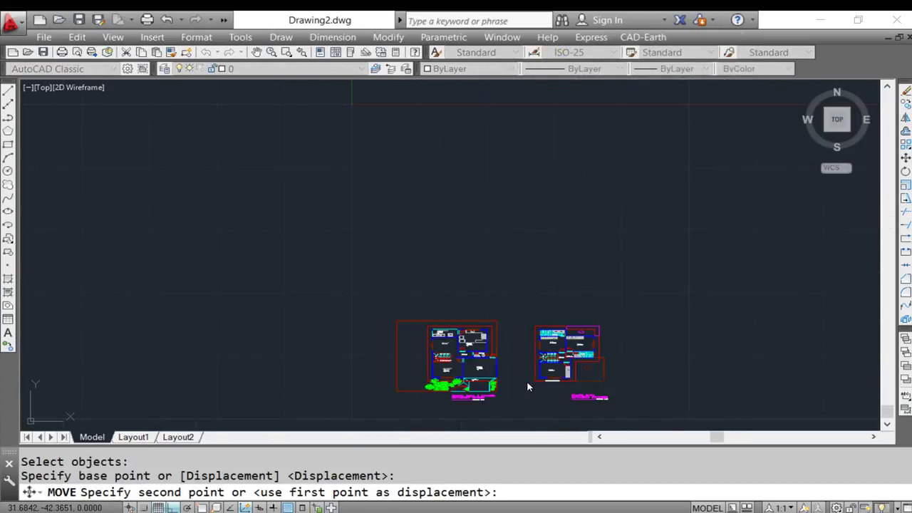
{"action": "left_click", "coordinate": [524, 383]}
Start ROTATE with 'ro' and begin a selection window around both floor plans.
{"action": "type", "text": "ro"}
{"action": "key", "text": "Return"}
{"action": "middle_click_drag", "start_coordinate": [524, 383], "coordinate": [515, 292]}
{"action": "left_click", "coordinate": [355, 204]}
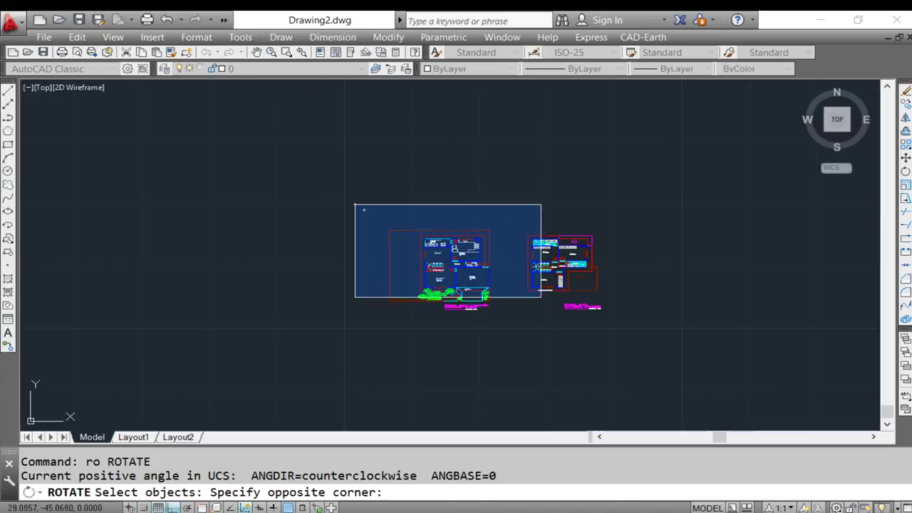
Rotate the 778 plan objects 45° about the red frame's lower-left corner.
{"action": "left_click", "coordinate": [660, 348]}
{"action": "key", "text": "Return"}
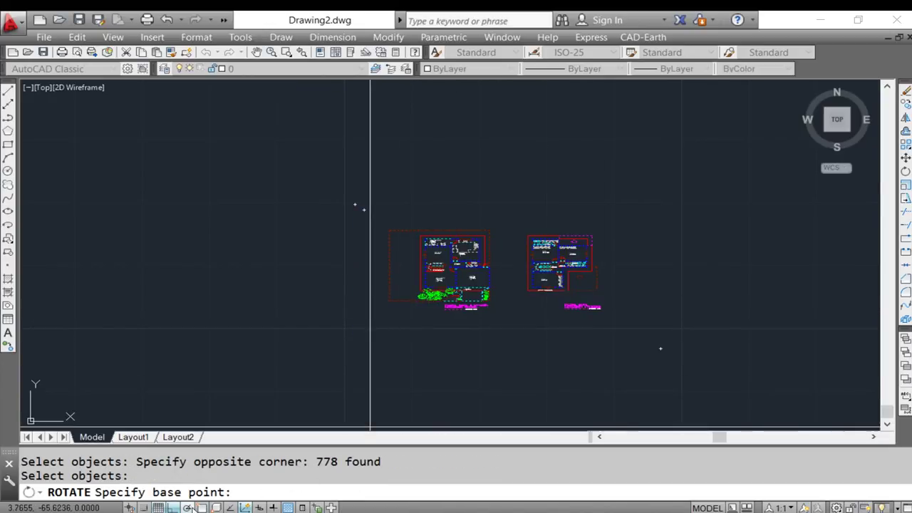
{"action": "left_click", "coordinate": [388, 301]}
{"action": "type", "text": "45"}
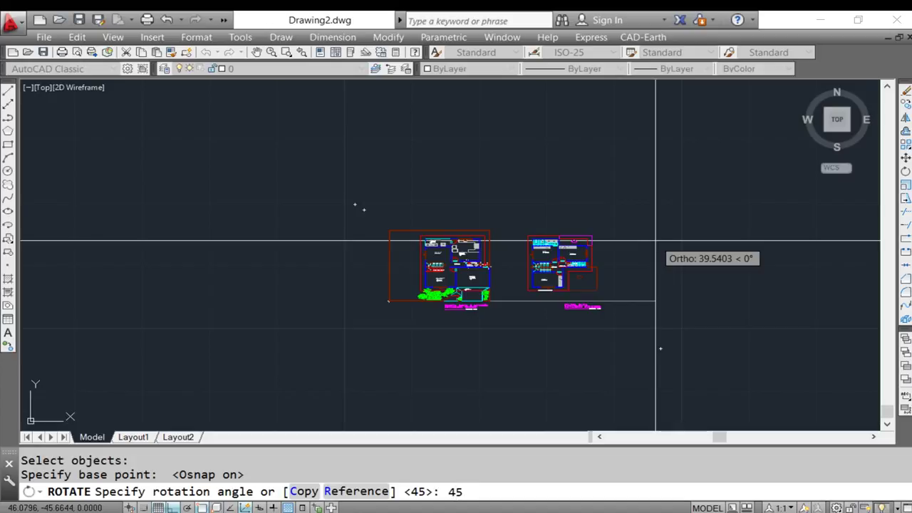
{"action": "key", "text": "Return"}
{"action": "scroll", "coordinate": [472, 198], "scroll_direction": "up", "scroll_amount": 3}
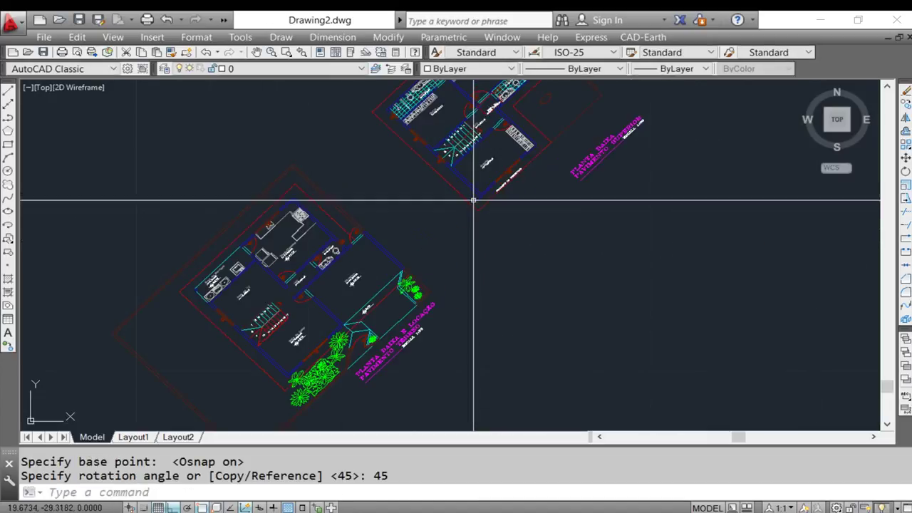
{"action": "scroll", "coordinate": [554, 257], "scroll_direction": "up", "scroll_amount": 1}
{"action": "scroll", "coordinate": [552, 253], "scroll_direction": "down", "scroll_amount": 1}
{"action": "middle_click_drag", "start_coordinate": [551, 254], "coordinate": [563, 255]}
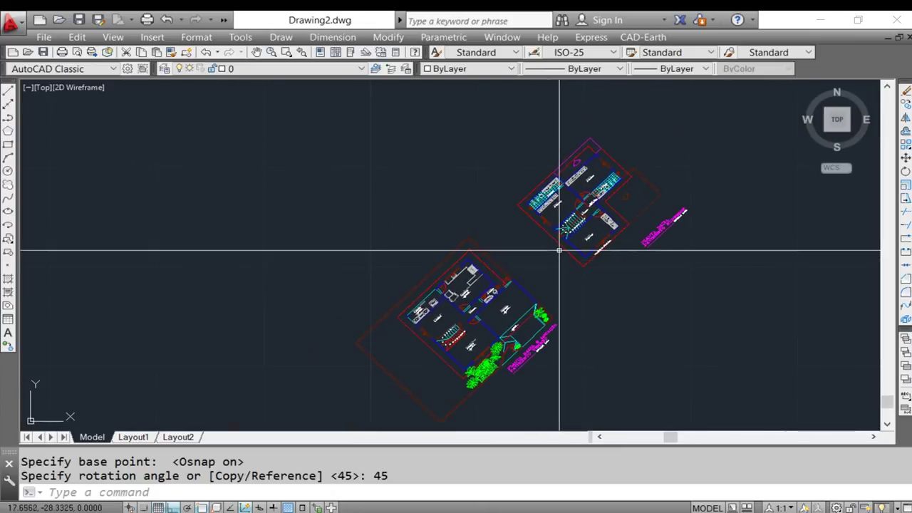
{"action": "type", "text": "b BLOCK"}
{"action": "key", "text": "Return"}
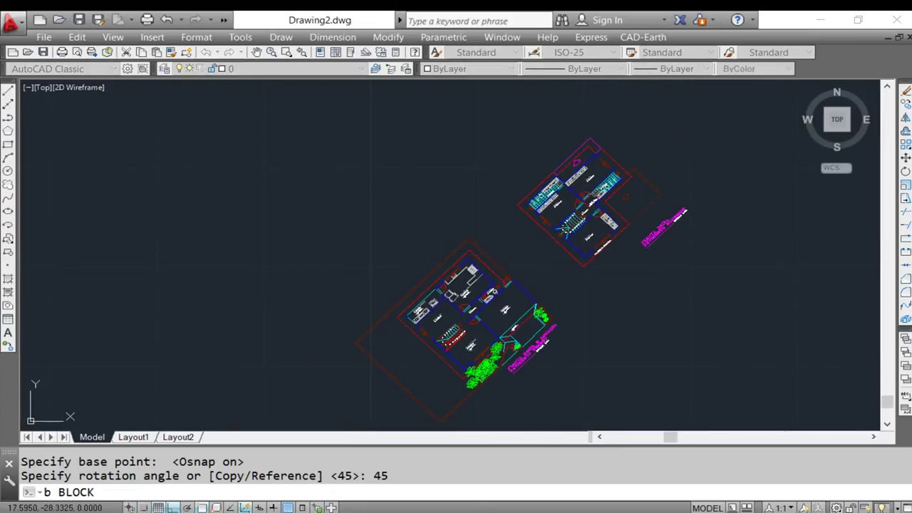
Restart BLOCK for 'isometrico' and window-select the 778 rotated plan objects.
{"action": "scroll", "coordinate": [481, 284], "scroll_direction": "down", "scroll_amount": 2}
{"action": "key", "text": "Escape"}
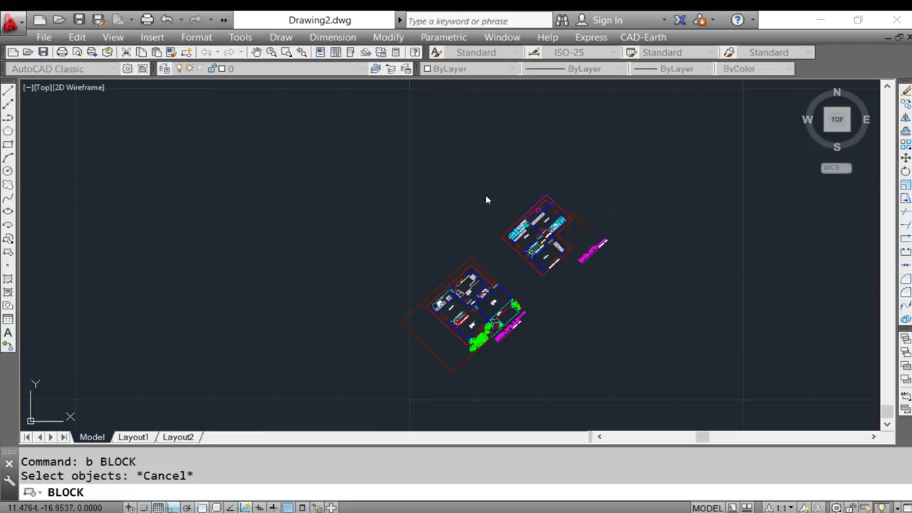
{"action": "key", "text": "Escape"}
{"action": "type", "text": "b BLOCK"}
{"action": "key", "text": "Return"}
{"action": "type", "text": "isometrico"}
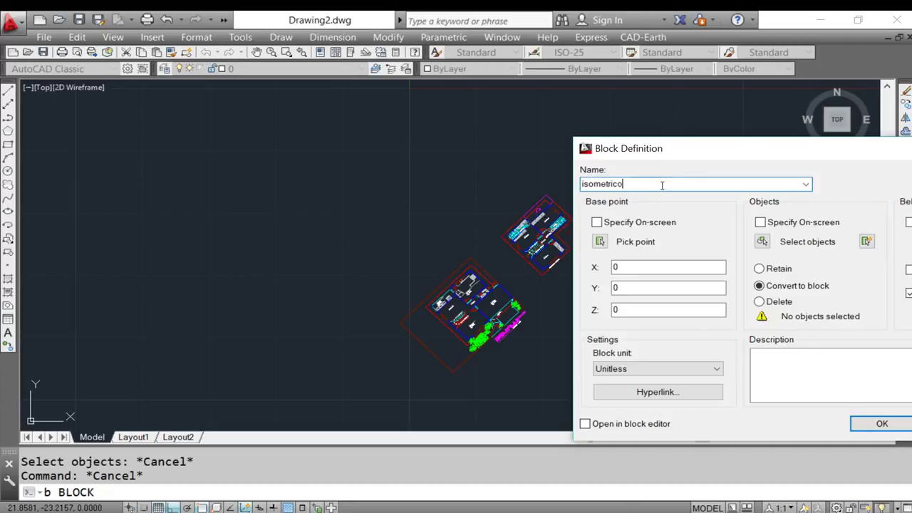
{"action": "mouse_move", "coordinate": [673, 149]}
{"action": "left_mouse_down"}
{"action": "mouse_move", "coordinate": [764, 158]}
{"action": "mouse_move", "coordinate": [493, 130]}
{"action": "left_mouse_up"}
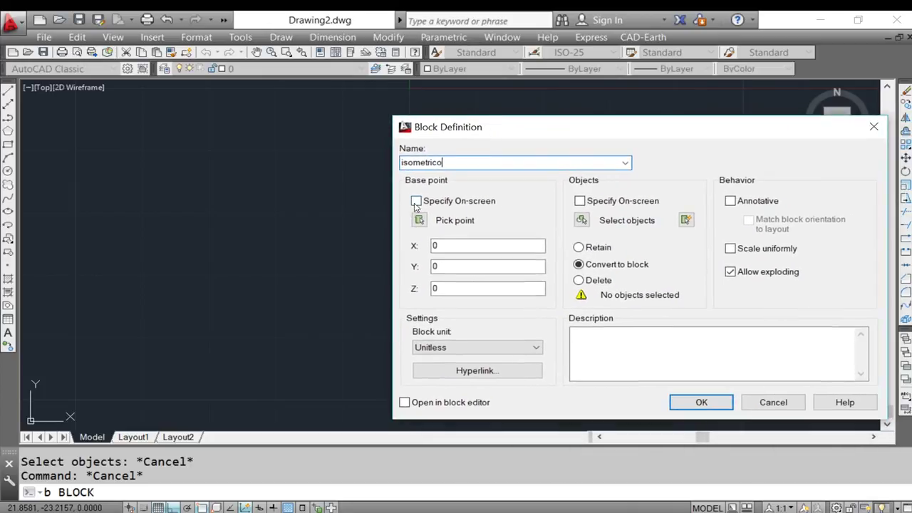
{"action": "left_click", "coordinate": [582, 221]}
{"action": "left_click", "coordinate": [352, 143]}
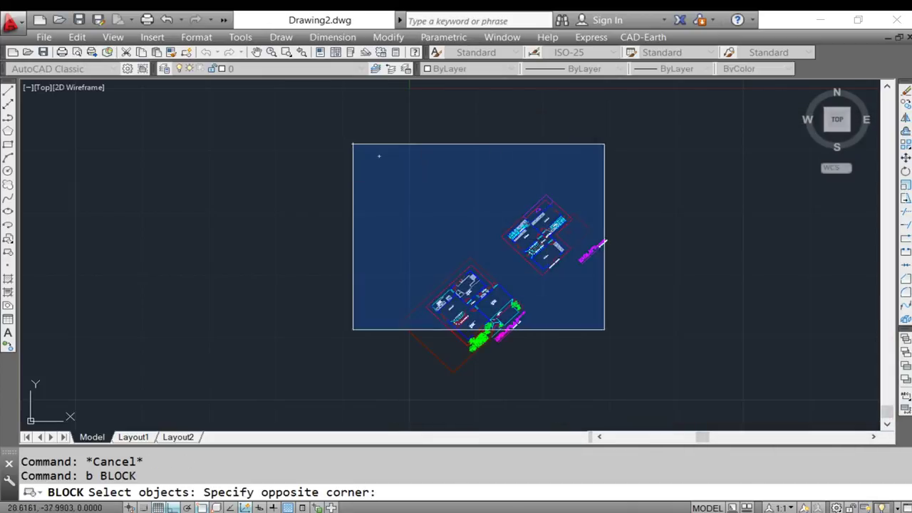
{"action": "left_click", "coordinate": [689, 400]}
{"action": "key", "text": "Return"}
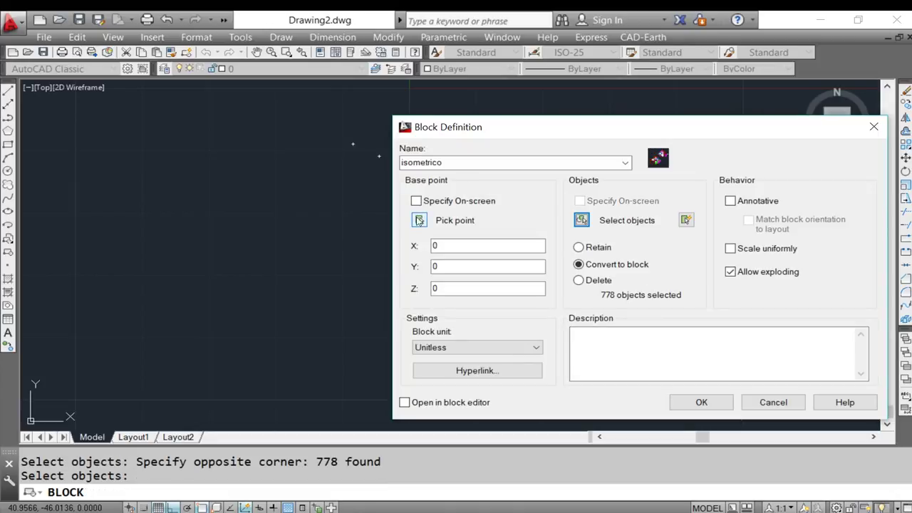
Base the block at the red frame's bottom corner, create it, and show its properties.
{"action": "left_click", "coordinate": [419, 222]}
{"action": "scroll", "coordinate": [435, 376], "scroll_direction": "up", "scroll_amount": 3}
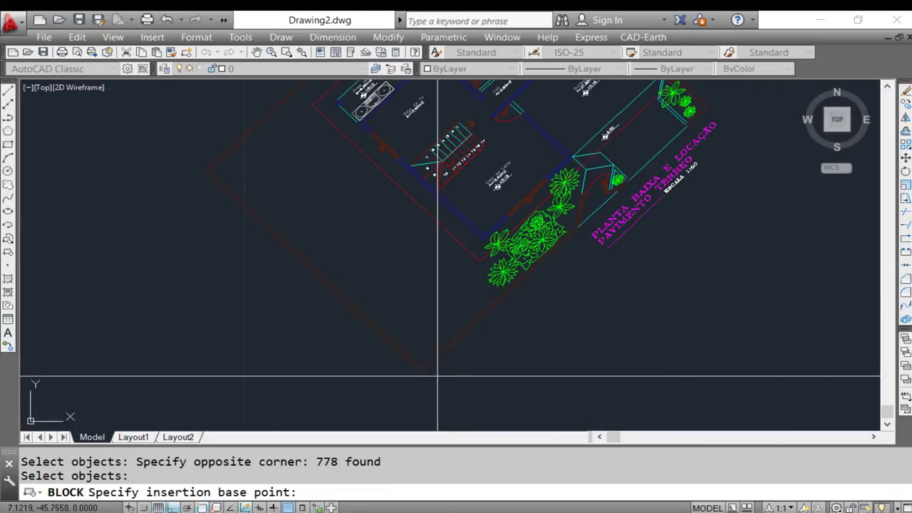
{"action": "left_click", "coordinate": [421, 373]}
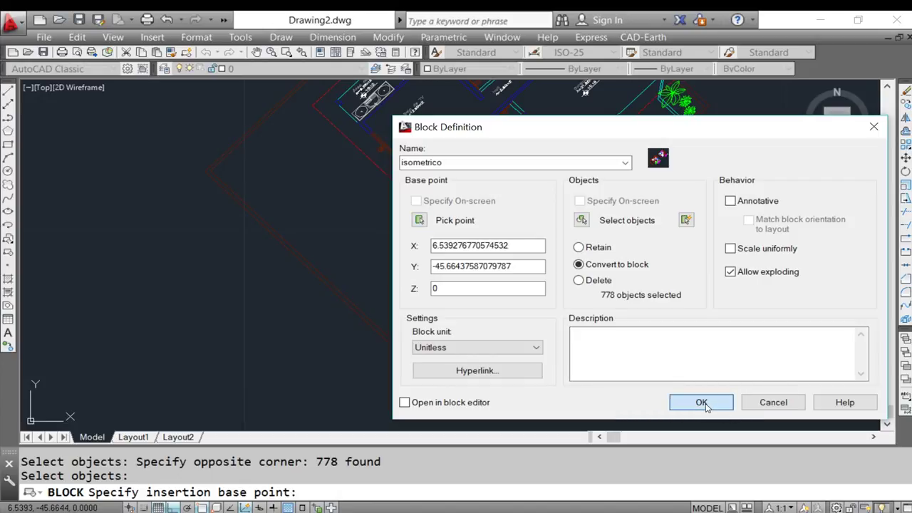
{"action": "left_click", "coordinate": [702, 403]}
{"action": "left_click", "coordinate": [581, 328]}
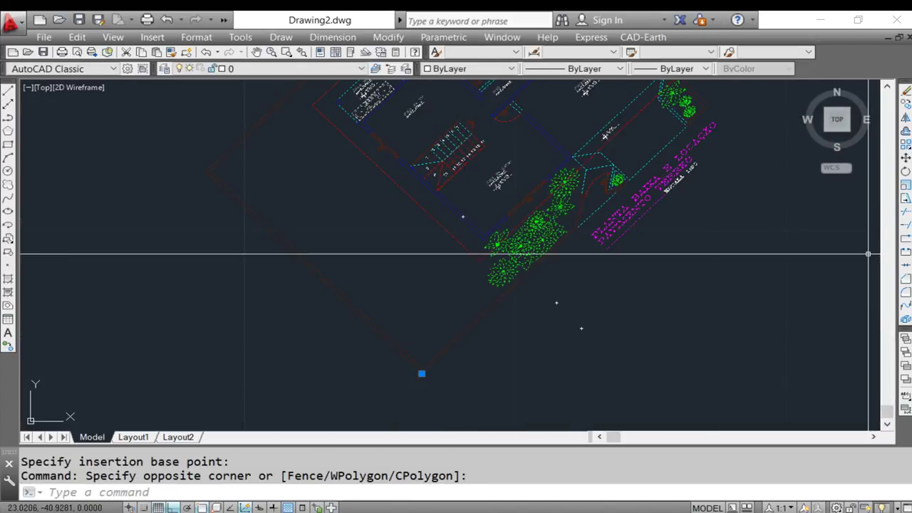
{"action": "key", "text": "ctrl+1"}
{"action": "scroll", "coordinate": [420, 181], "scroll_direction": "down", "scroll_amount": 3}
{"action": "scroll", "coordinate": [420, 181], "scroll_direction": "up", "scroll_amount": 3}
Give the isometrico block Scale X 1.224 and Scale Y 0.707, then deselect it.
{"action": "middle_click_drag", "start_coordinate": [409, 185], "coordinate": [376, 219]}
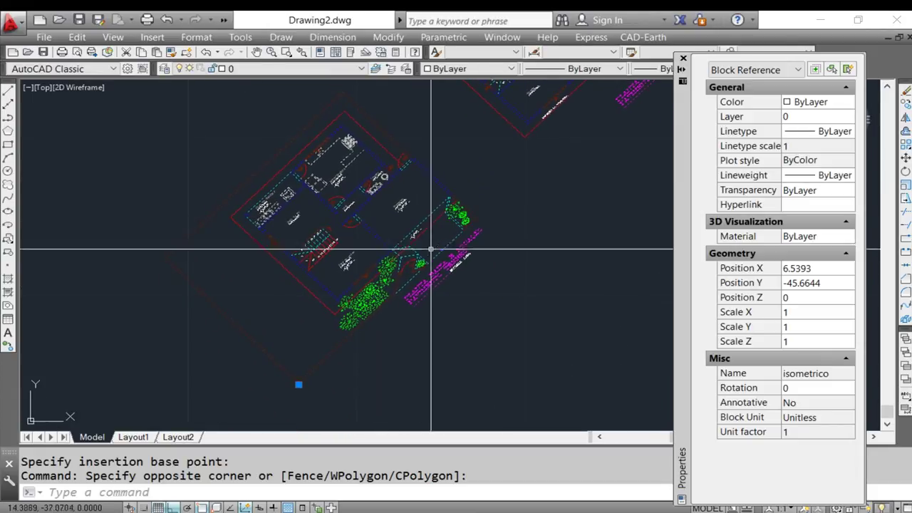
{"action": "left_click", "coordinate": [806, 314]}
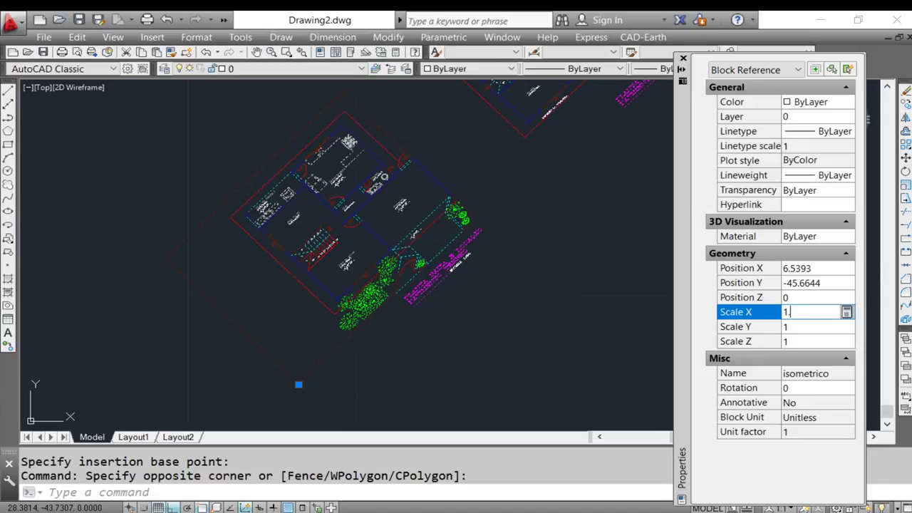
{"action": "type", "text": ".224"}
{"action": "key", "text": "Tab"}
{"action": "type", "text": "0.707"}
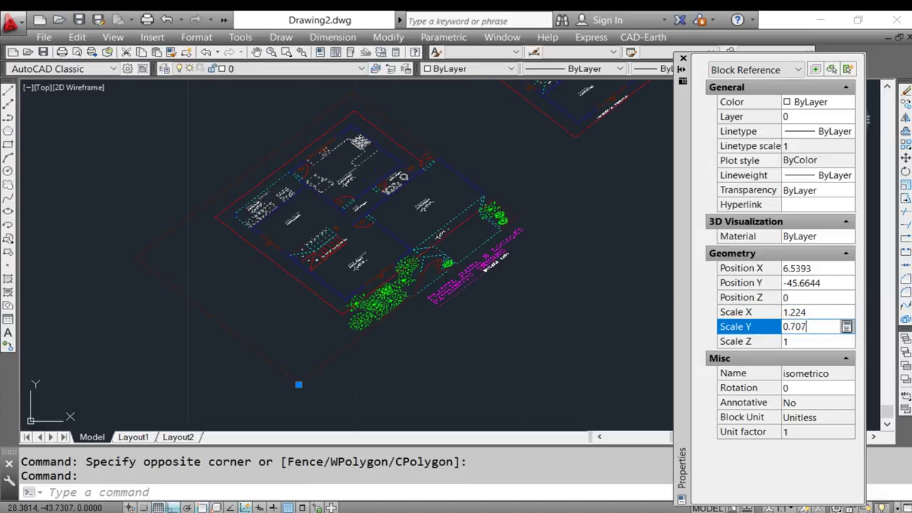
{"action": "key", "text": "Tab"}
{"action": "scroll", "coordinate": [437, 240], "scroll_direction": "down", "scroll_amount": 2}
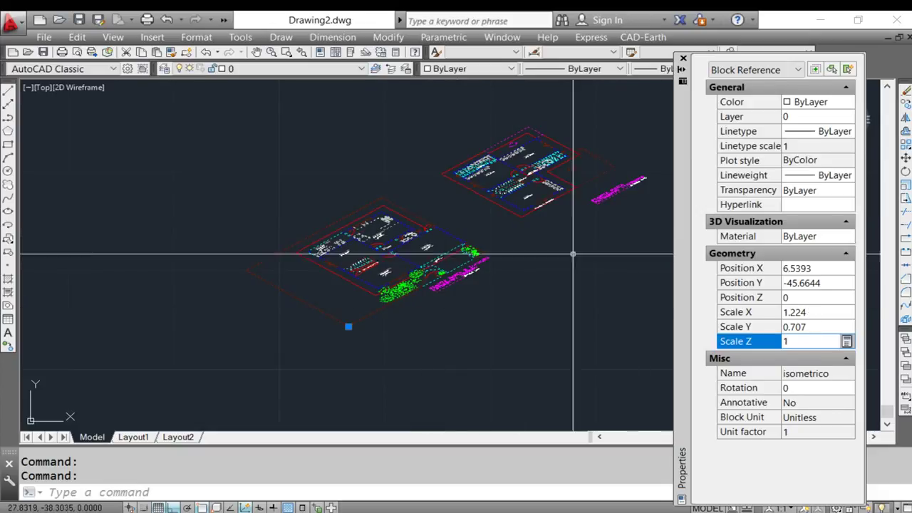
{"action": "key", "text": "Escape"}
{"action": "scroll", "coordinate": [426, 226], "scroll_direction": "up", "scroll_amount": 2}
{"action": "middle_click_drag", "start_coordinate": [424, 226], "coordinate": [372, 252]}
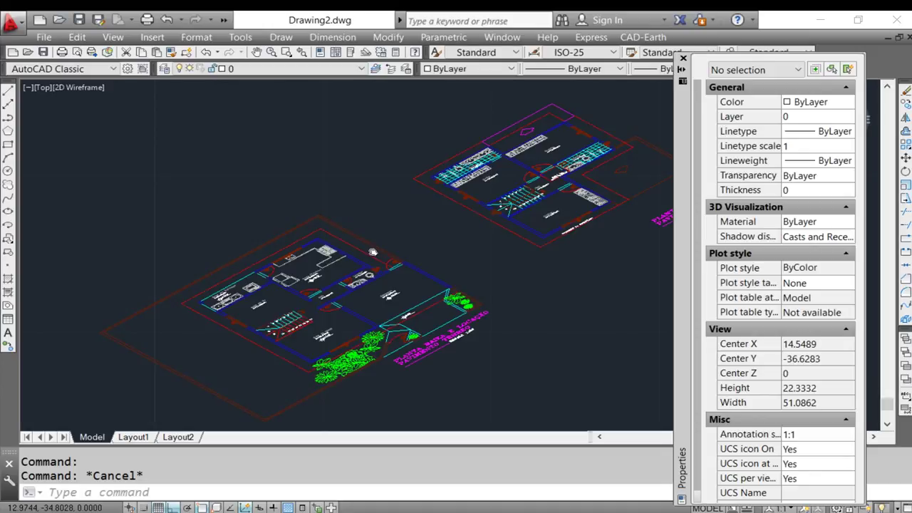
Window-select the isometrico block and explode it.
{"action": "middle_click_drag", "start_coordinate": [372, 252], "coordinate": [428, 221]}
{"action": "scroll", "coordinate": [388, 251], "scroll_direction": "down", "scroll_amount": 4}
{"action": "scroll", "coordinate": [388, 250], "scroll_direction": "up", "scroll_amount": 4}
{"action": "left_click", "coordinate": [427, 221]}
{"action": "left_click", "coordinate": [398, 260]}
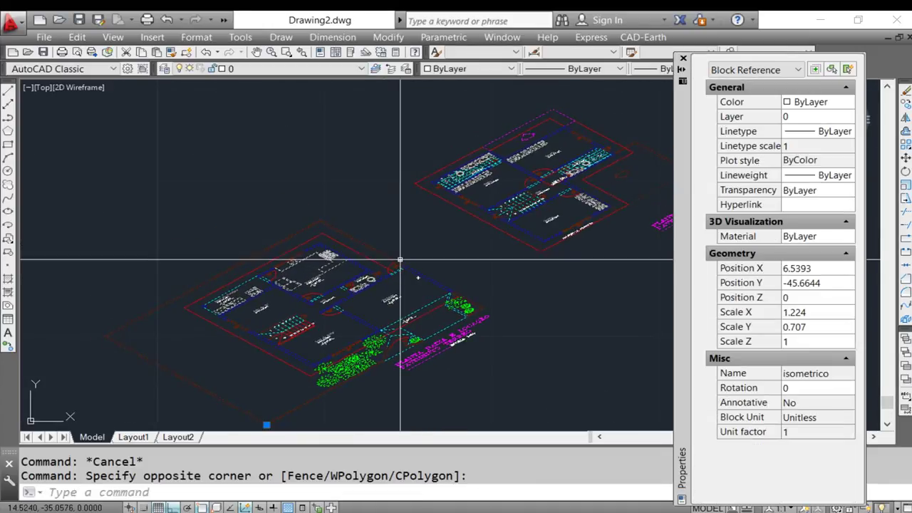
{"action": "type", "text": "x"}
{"action": "key", "text": "Return"}
Zoom and pan to review both exploded floor plans.
{"action": "scroll", "coordinate": [388, 256], "scroll_direction": "down", "scroll_amount": 4}
{"action": "scroll", "coordinate": [382, 257], "scroll_direction": "up", "scroll_amount": 8}
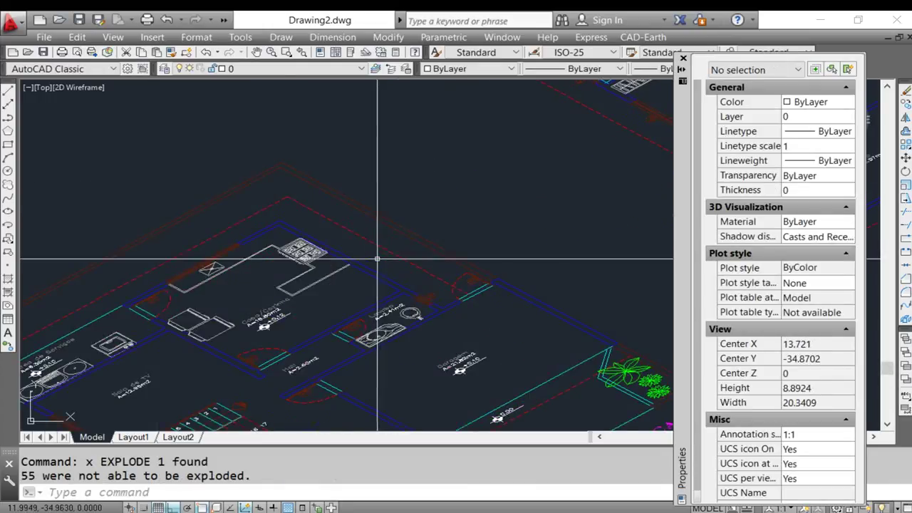
{"action": "scroll", "coordinate": [376, 257], "scroll_direction": "down", "scroll_amount": 2}
{"action": "scroll", "coordinate": [377, 256], "scroll_direction": "down", "scroll_amount": 2}
{"action": "scroll", "coordinate": [434, 262], "scroll_direction": "down", "scroll_amount": 4}
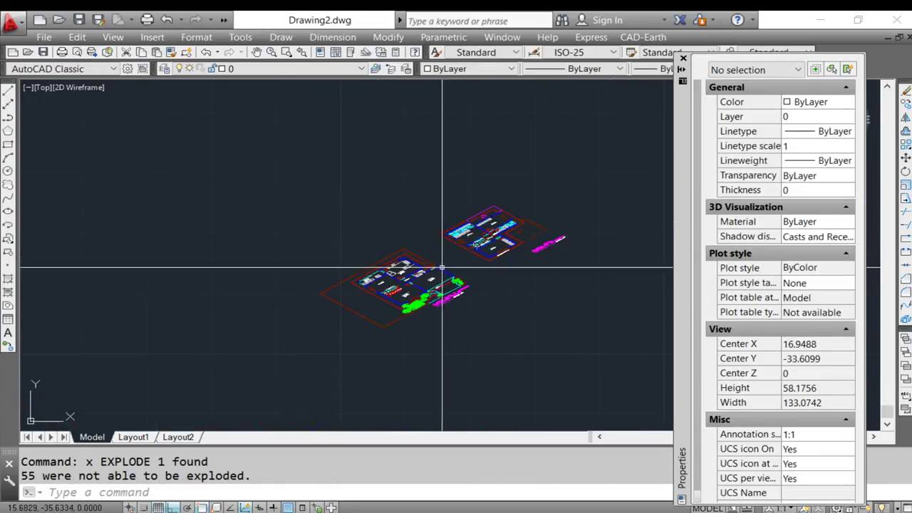
{"action": "scroll", "coordinate": [399, 143], "scroll_direction": "down", "scroll_amount": 2}
{"action": "scroll", "coordinate": [431, 193], "scroll_direction": "up", "scroll_amount": 4}
{"action": "mouse_move", "coordinate": [432, 214]}
{"action": "middle_mouse_down"}
{"action": "mouse_move", "coordinate": [403, 388]}
{"action": "mouse_move", "coordinate": [400, 273]}
{"action": "middle_mouse_up"}
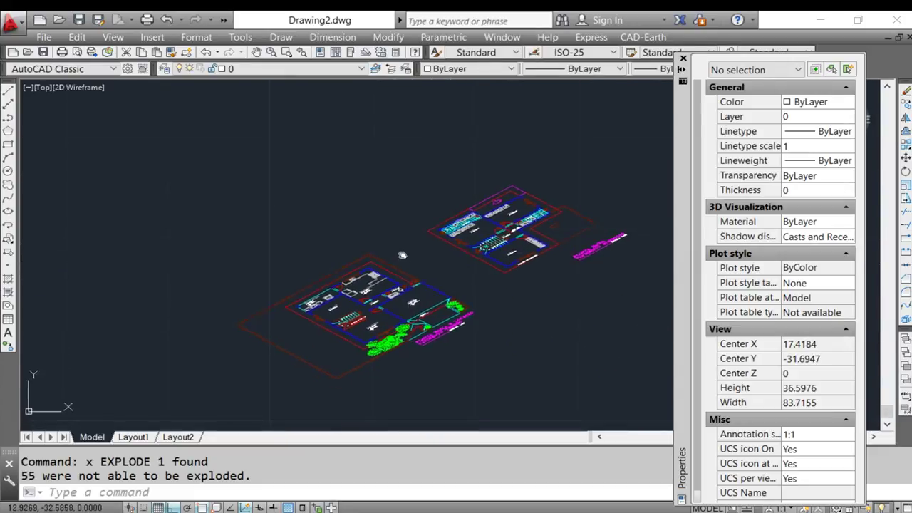